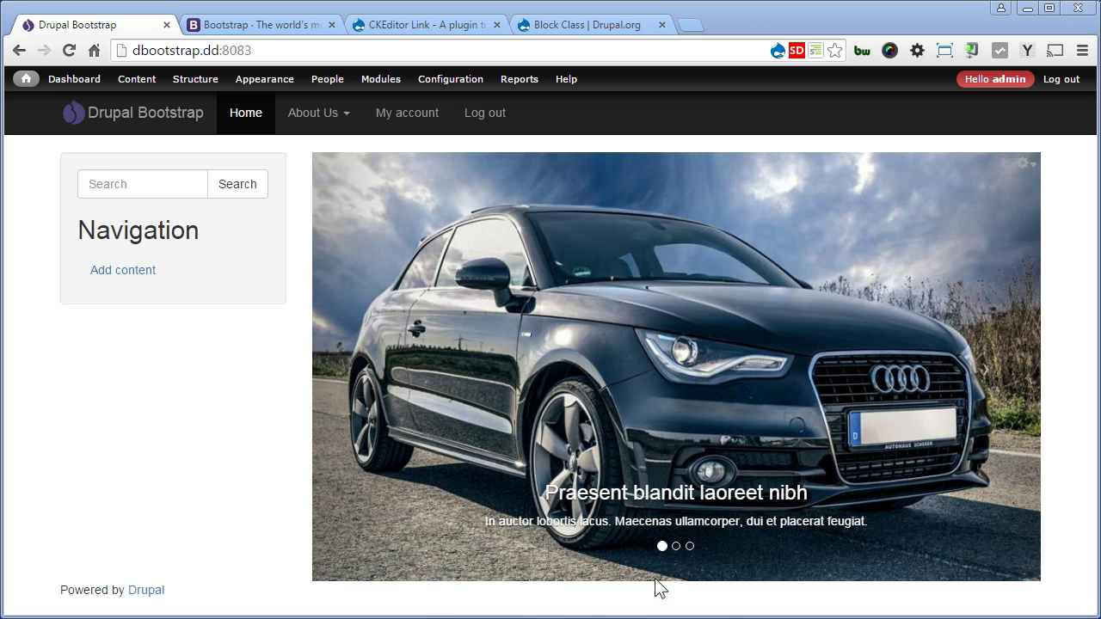
Step: Open the Add custom block form and set the block title to <none>
mouse_move(207, 84)
mouse_move(203, 105)
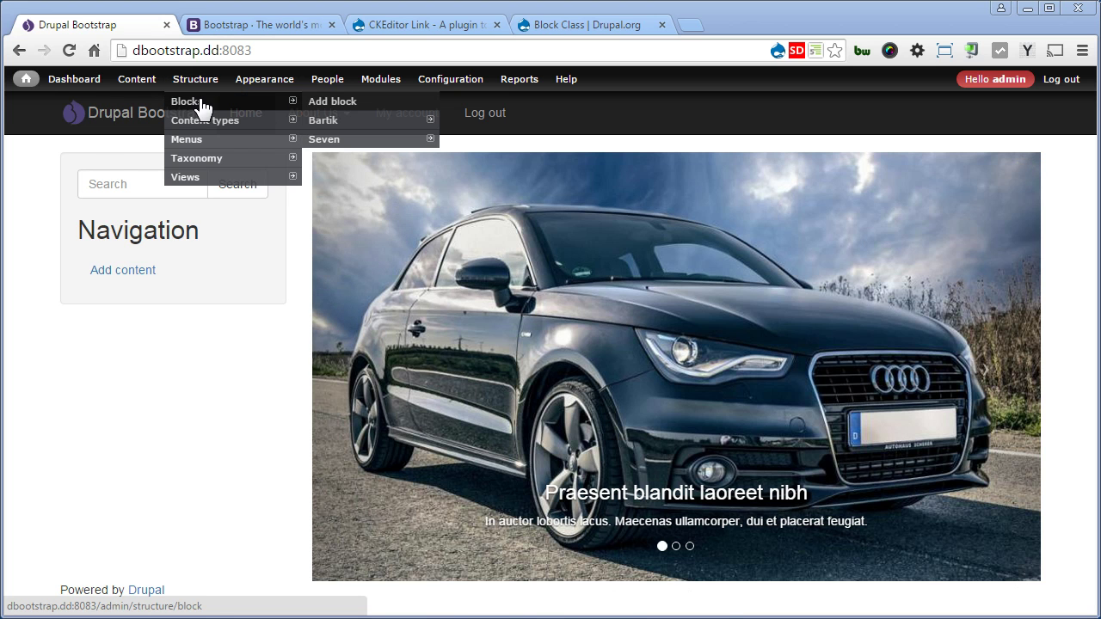
left_click(325, 103)
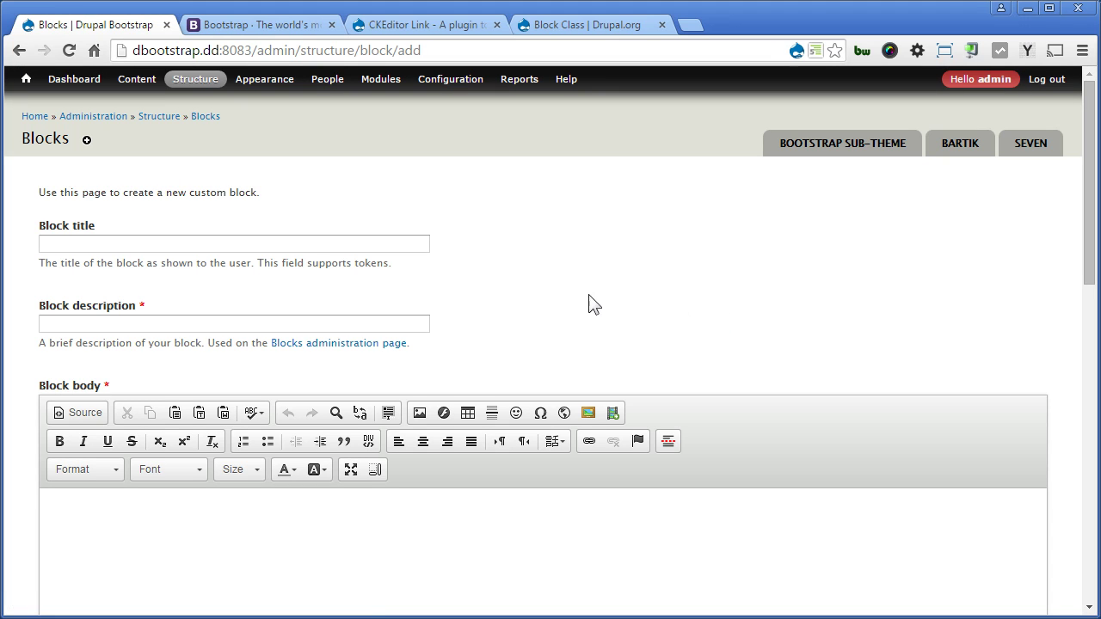
left_click(404, 243)
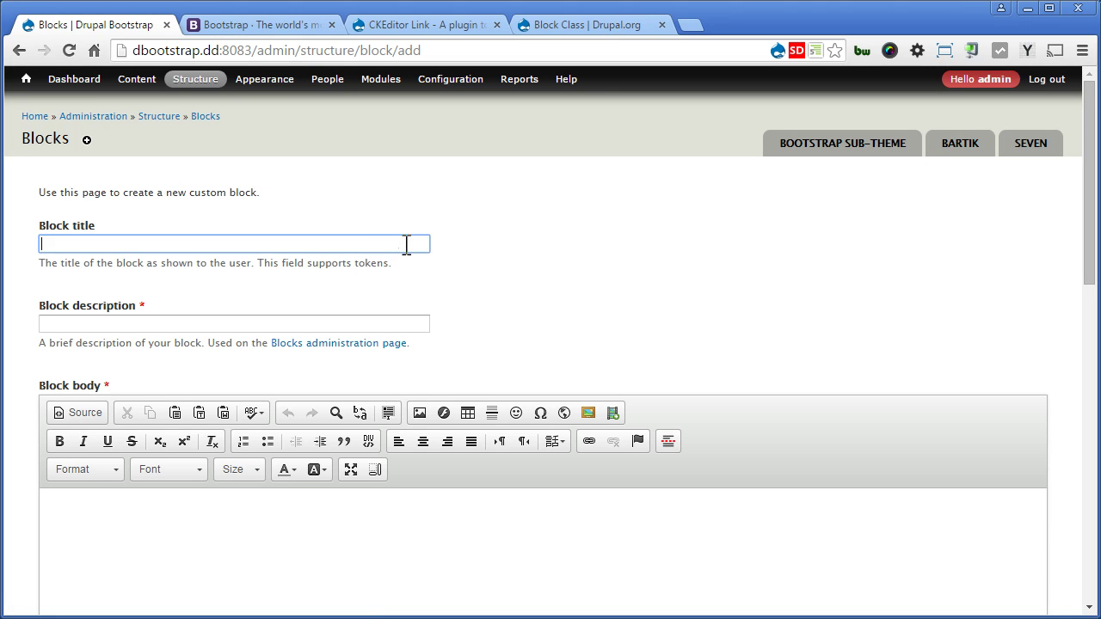
type("<none>")
Step: Enter 'Front: 3 Columns' as the block description and put the cursor in the body editor
left_click(343, 322)
type("Front: 3 Columns")
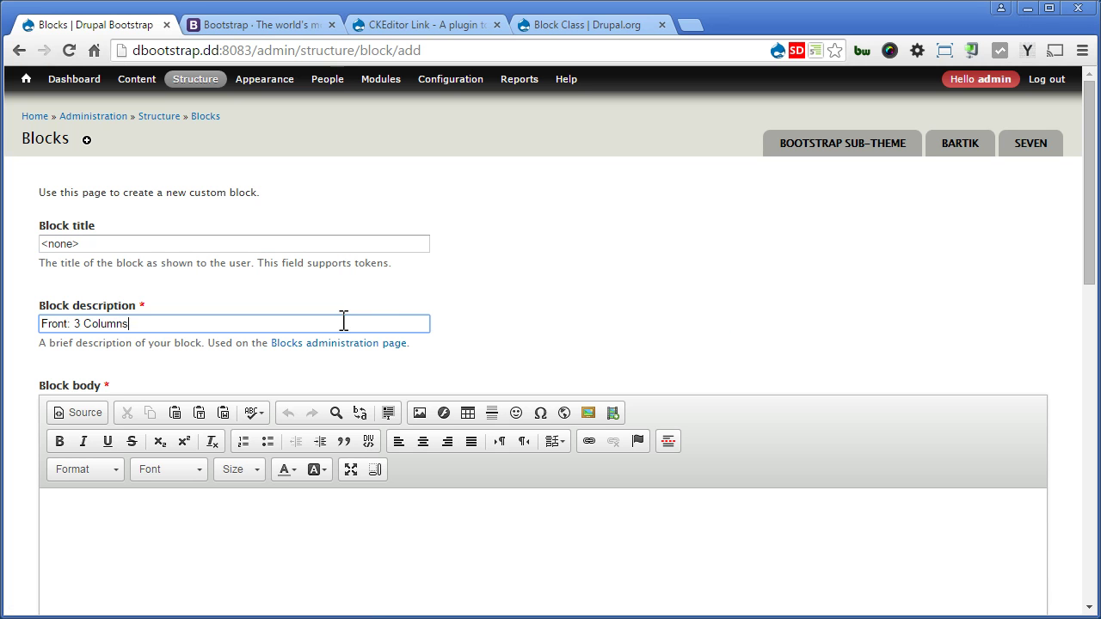
scroll(344, 321, "down", 3)
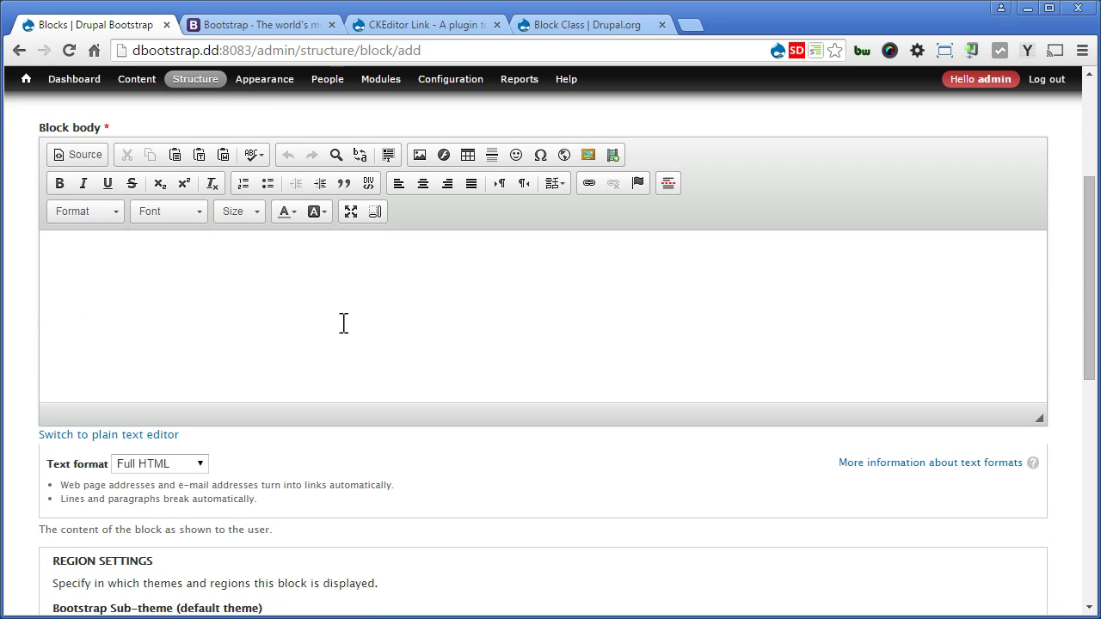
left_click(340, 315)
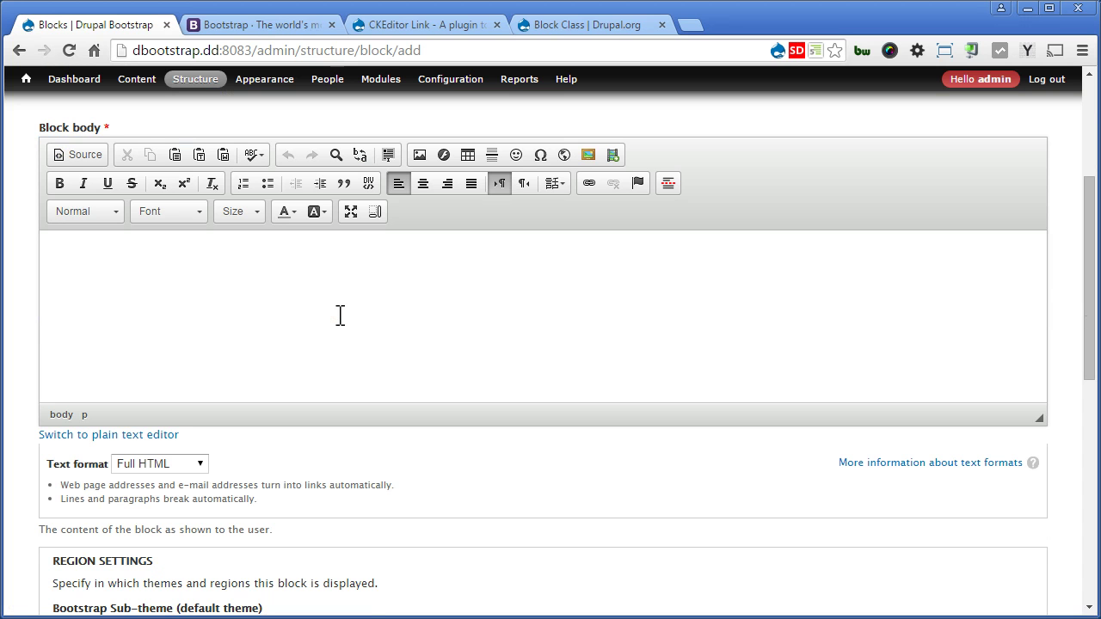
Step: On getbootstrap.com, go to the Examples section of Getting started
left_click(281, 24)
left_click(173, 95)
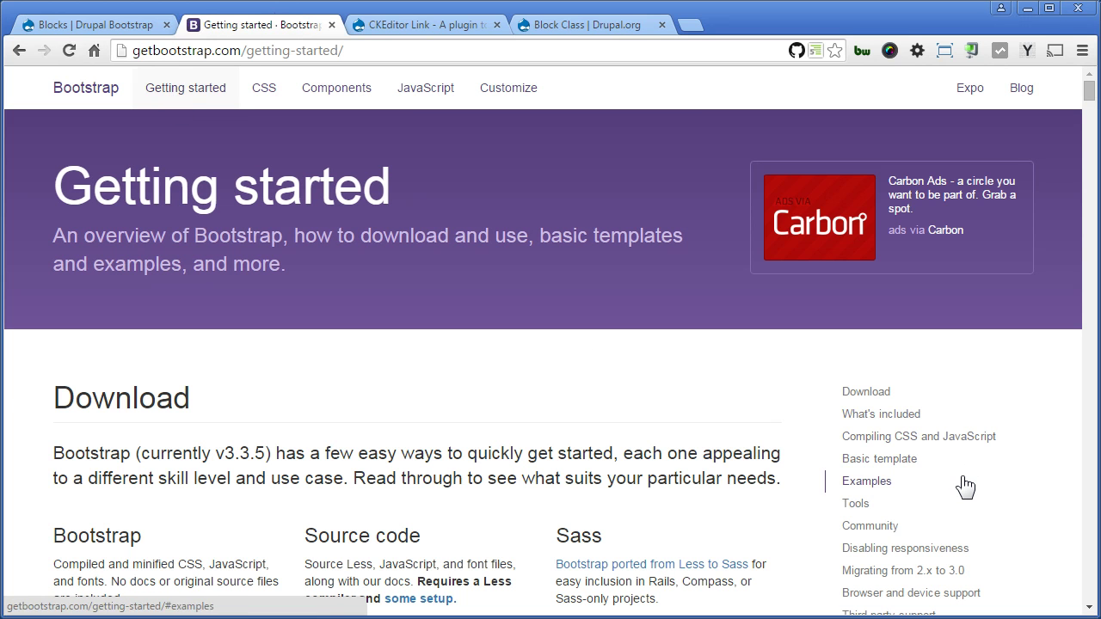
left_click(879, 481)
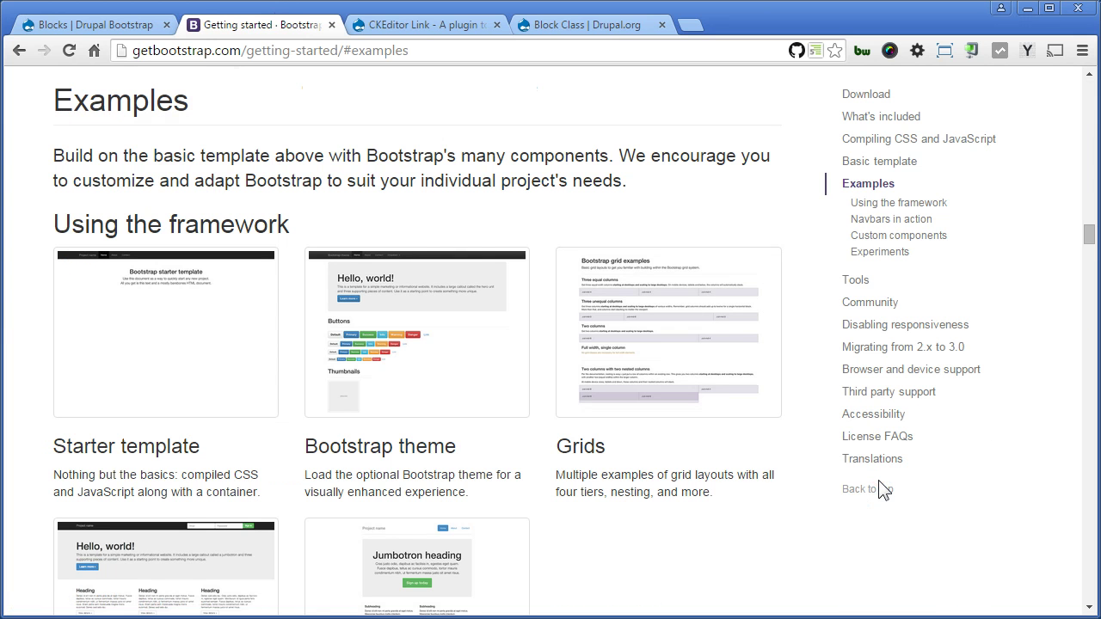
scroll(692, 456, "down", 5)
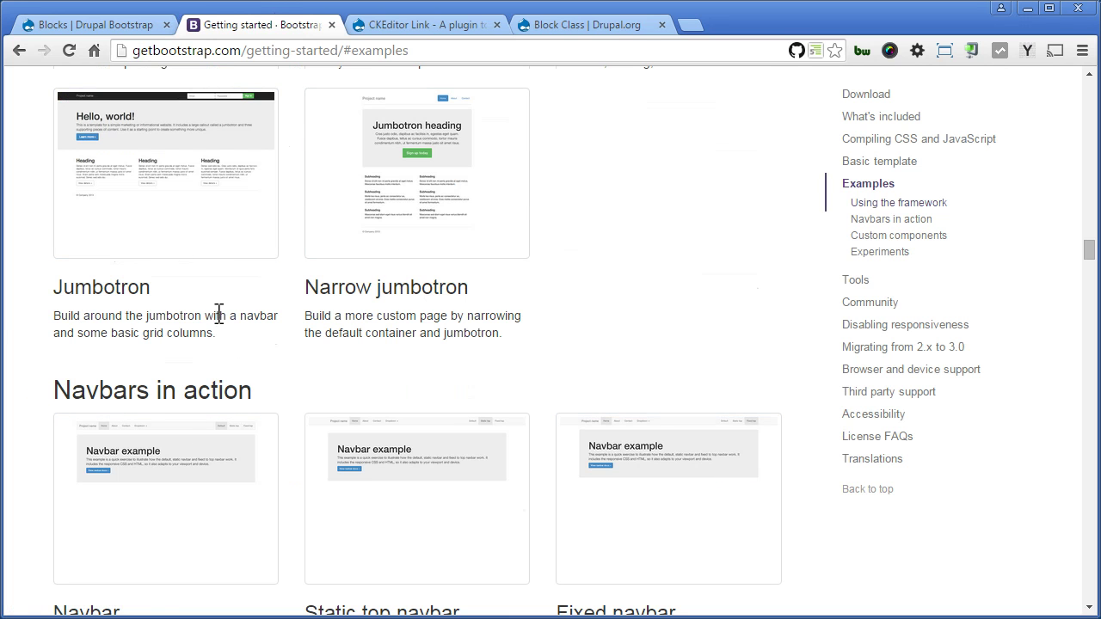
Step: Open the Jumbotron example in a new tab and view its three Heading columns
right_click(215, 193)
left_click(246, 183)
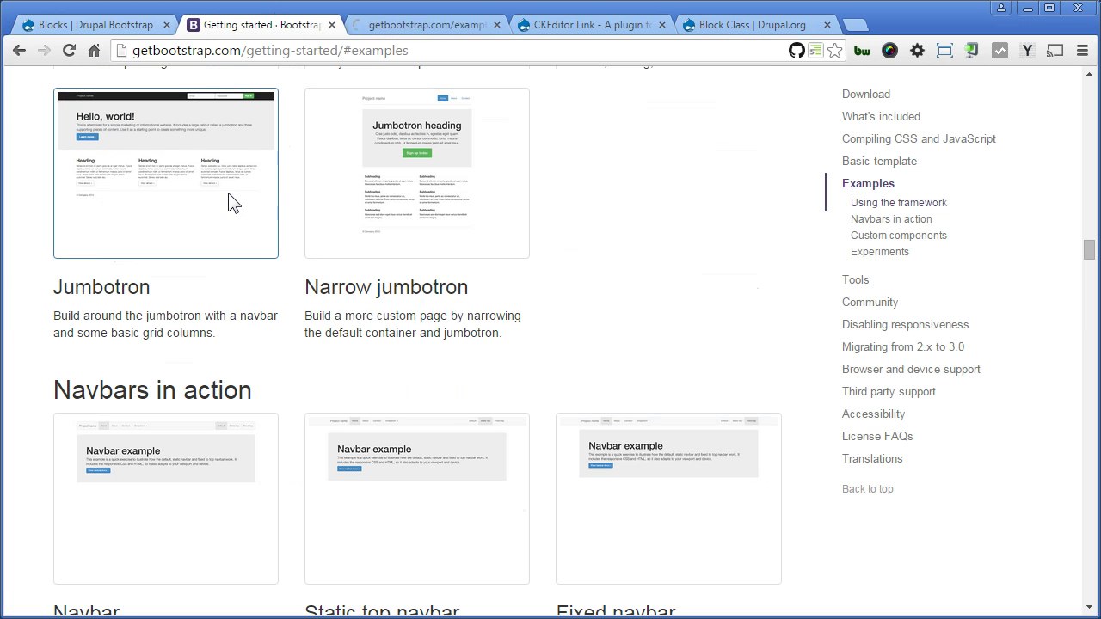
left_click(407, 26)
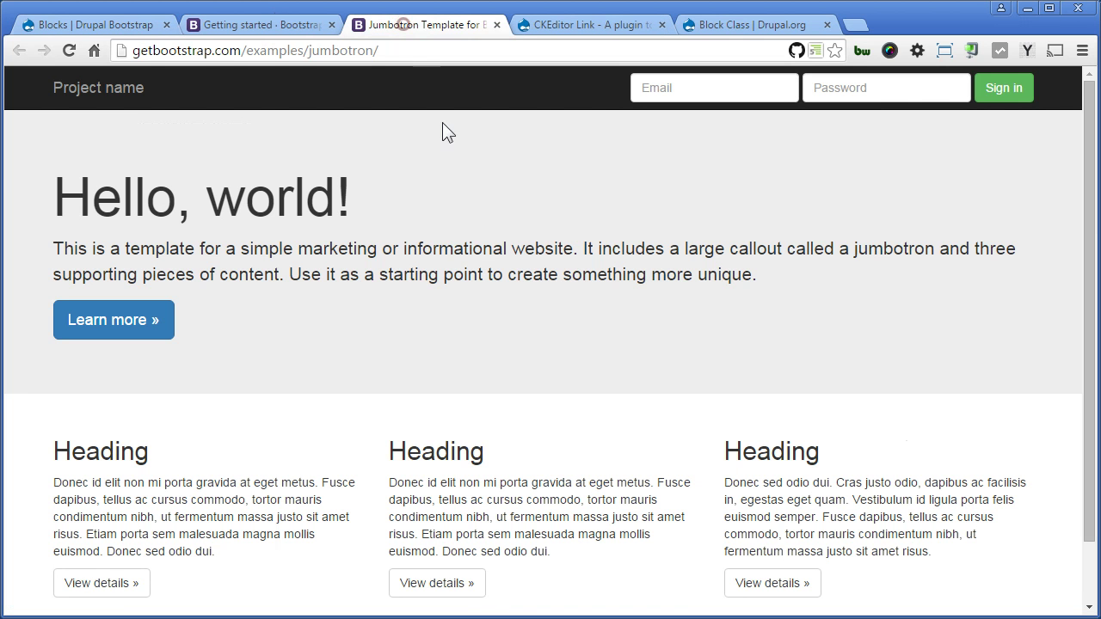
scroll(427, 408, "down", 1)
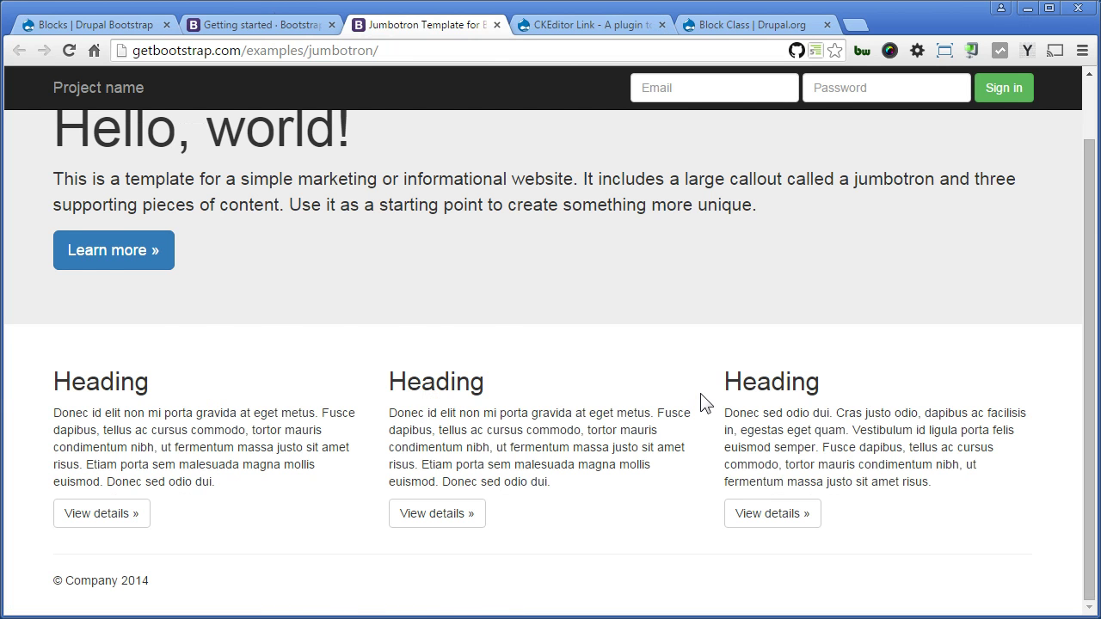
Step: Open DevTools docked at the bottom and inspect the first Heading column
key("F12")
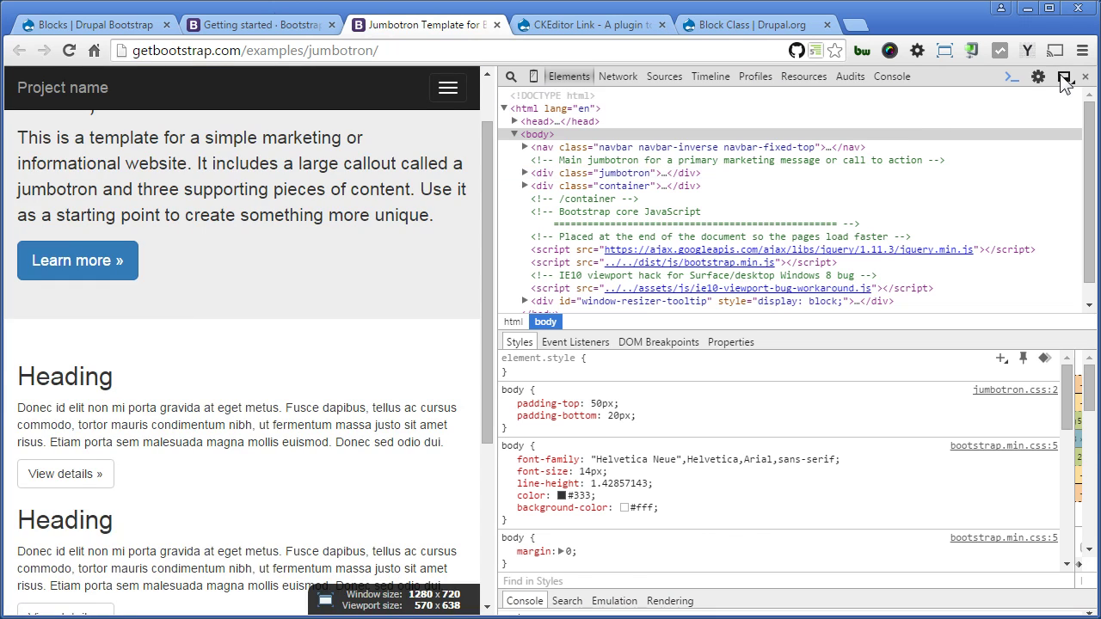
left_click(1065, 79)
scroll(491, 291, "down", 3)
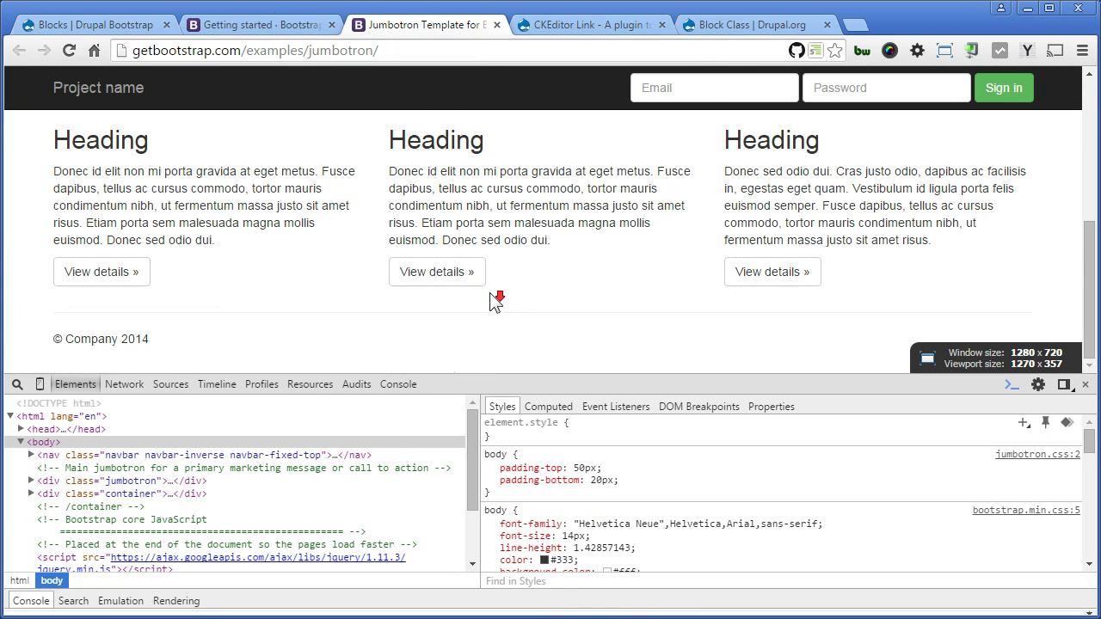
right_click(184, 176)
left_click(252, 394)
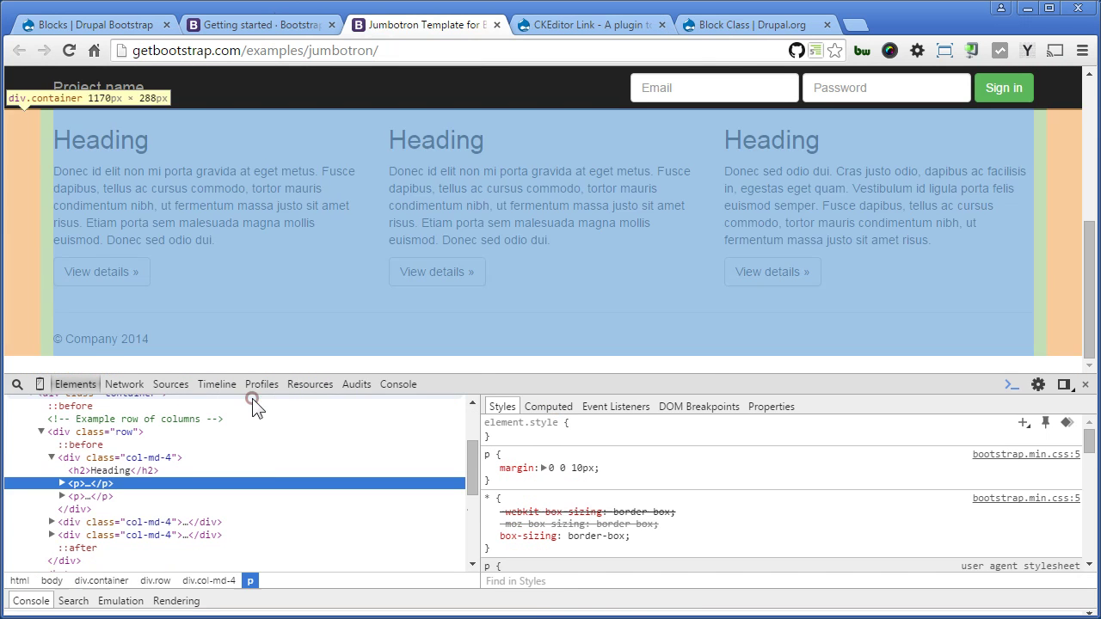
Step: Open the div.row element as editable HTML and select all of it
left_click(130, 438)
right_click(130, 438)
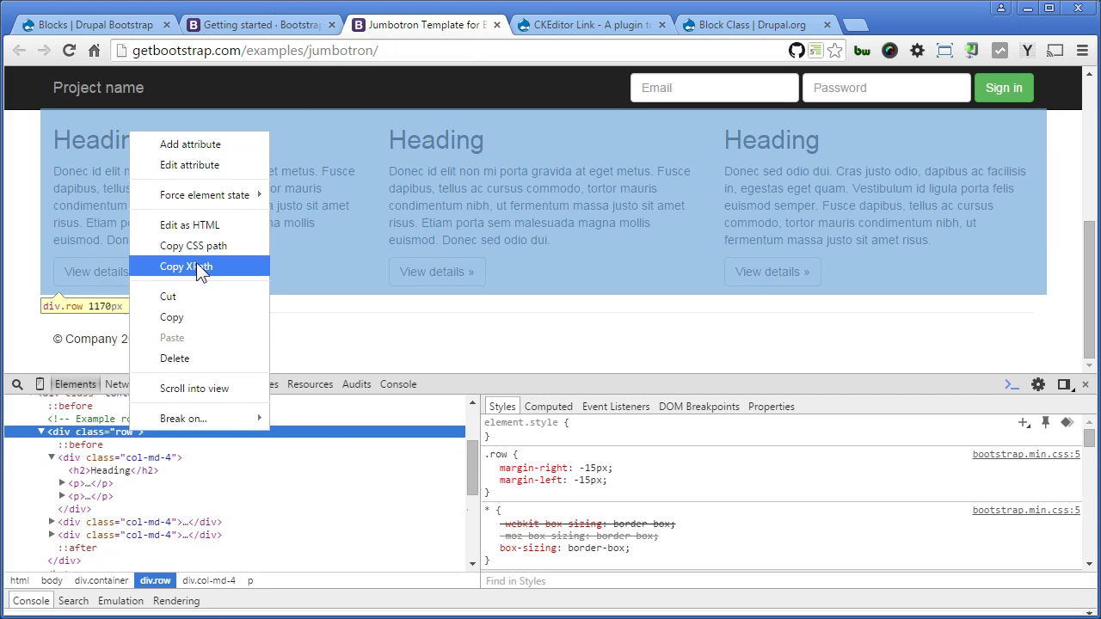
left_click(203, 225)
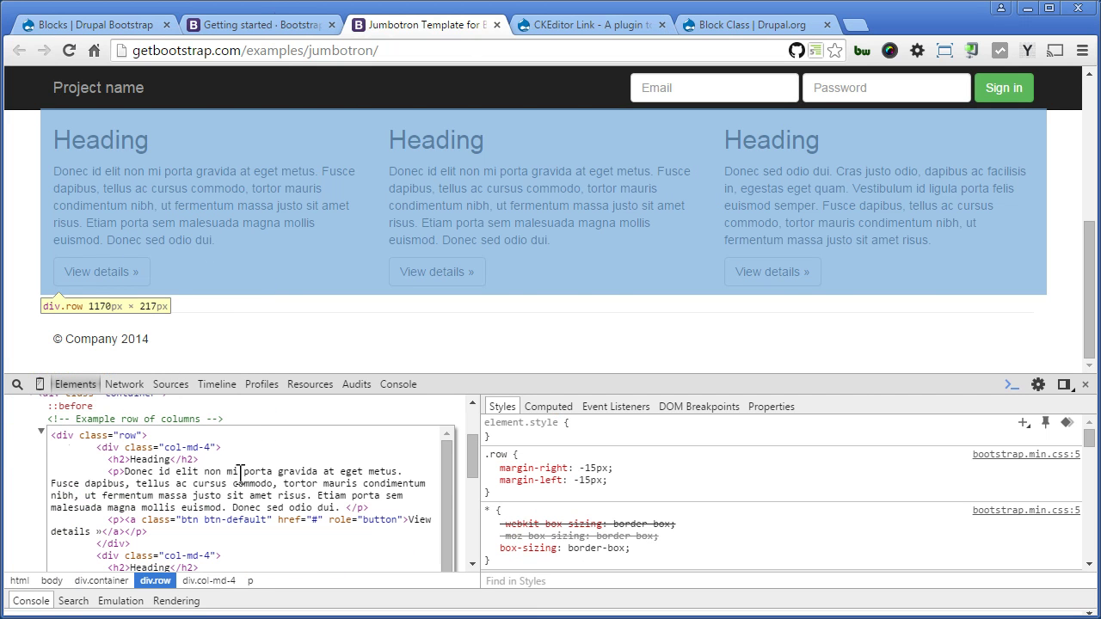
key("ctrl+a")
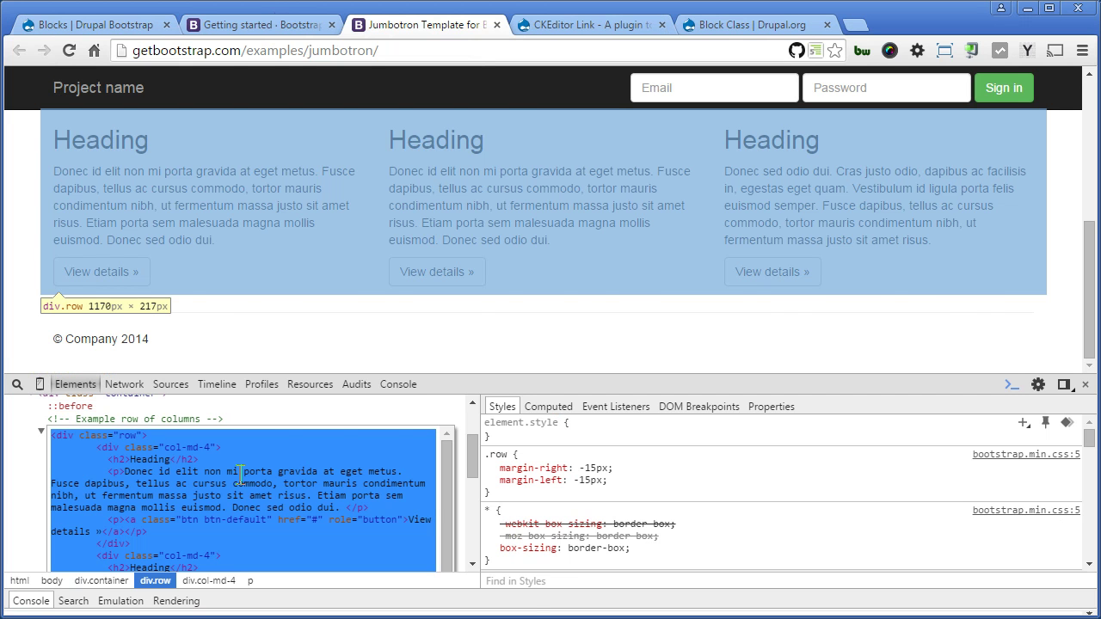
Step: Paste the copied three-column HTML into the Drupal block body in Source mode
left_click(86, 24)
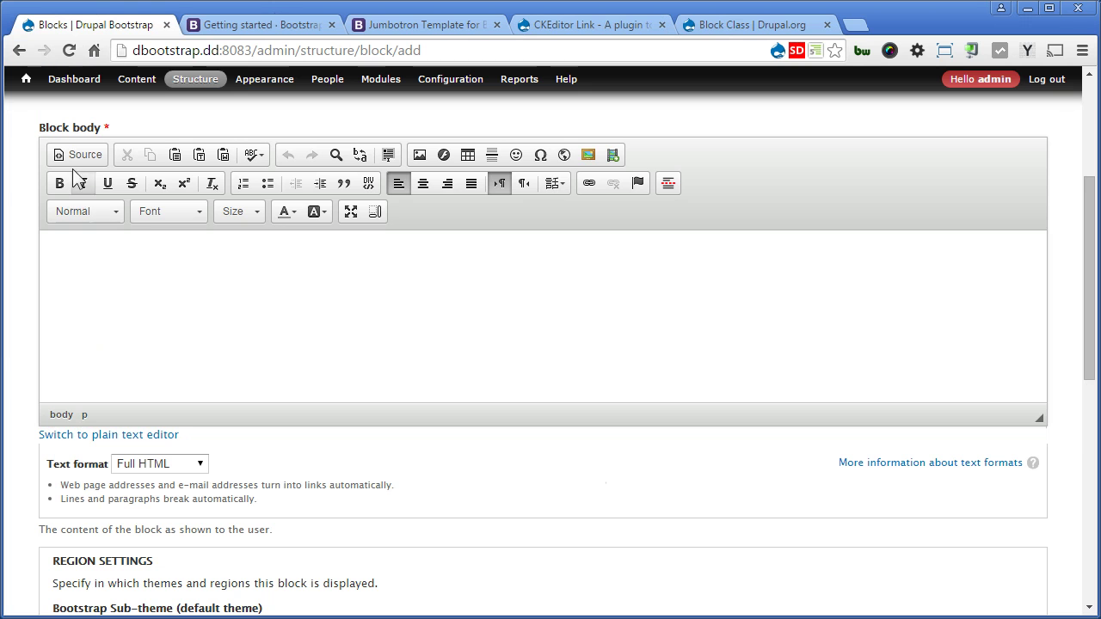
left_click(73, 157)
left_click(169, 284)
key("ctrl+v")
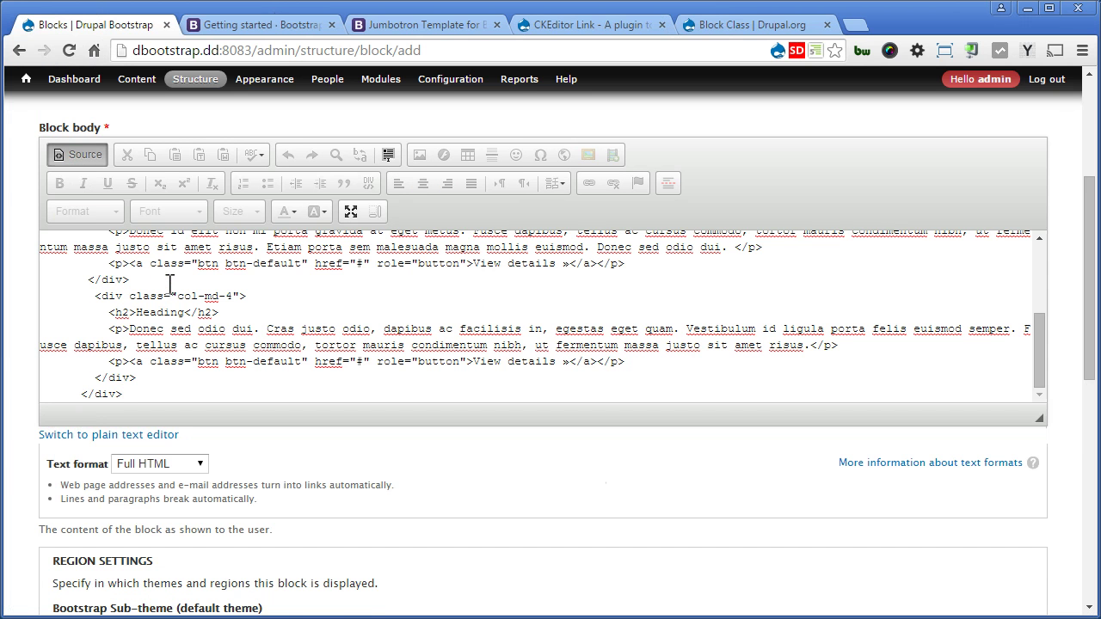
scroll(170, 285, "up", 5)
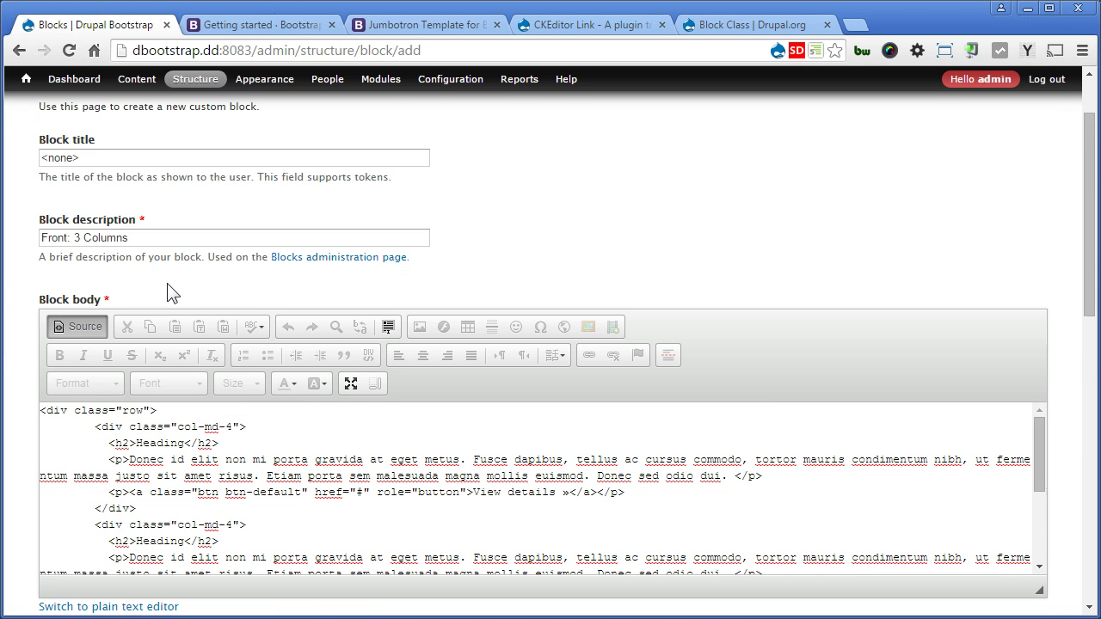
Step: Rename the three column headings to Who We Are, What We Do and Our Services
double_click(134, 444)
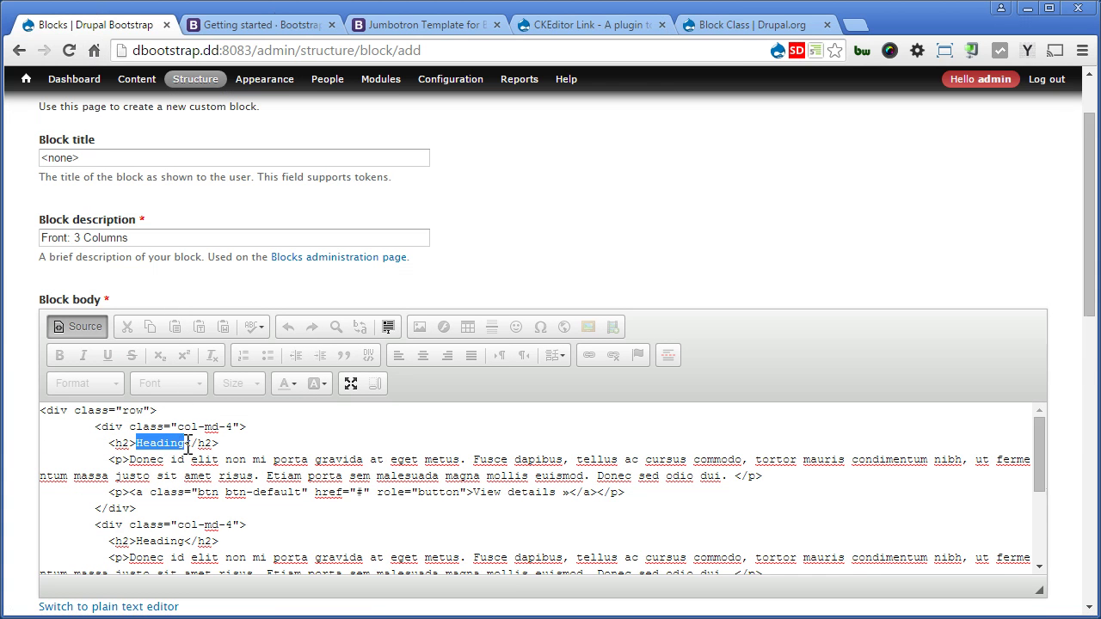
type("Who We Are")
scroll(187, 443, "down", 1)
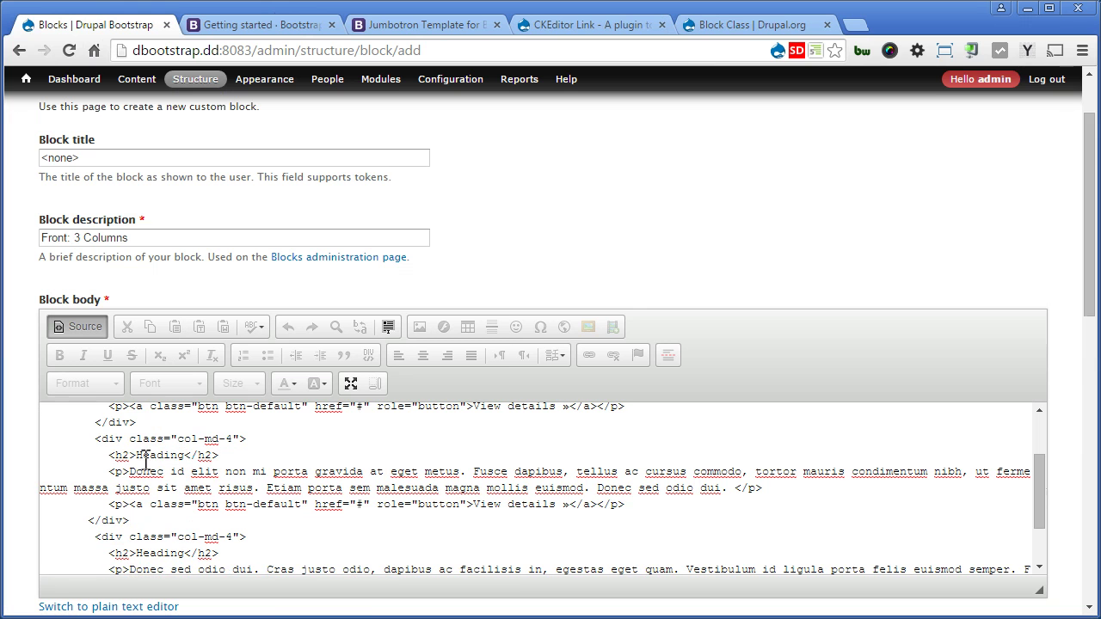
left_click_drag(135, 455, 186, 456)
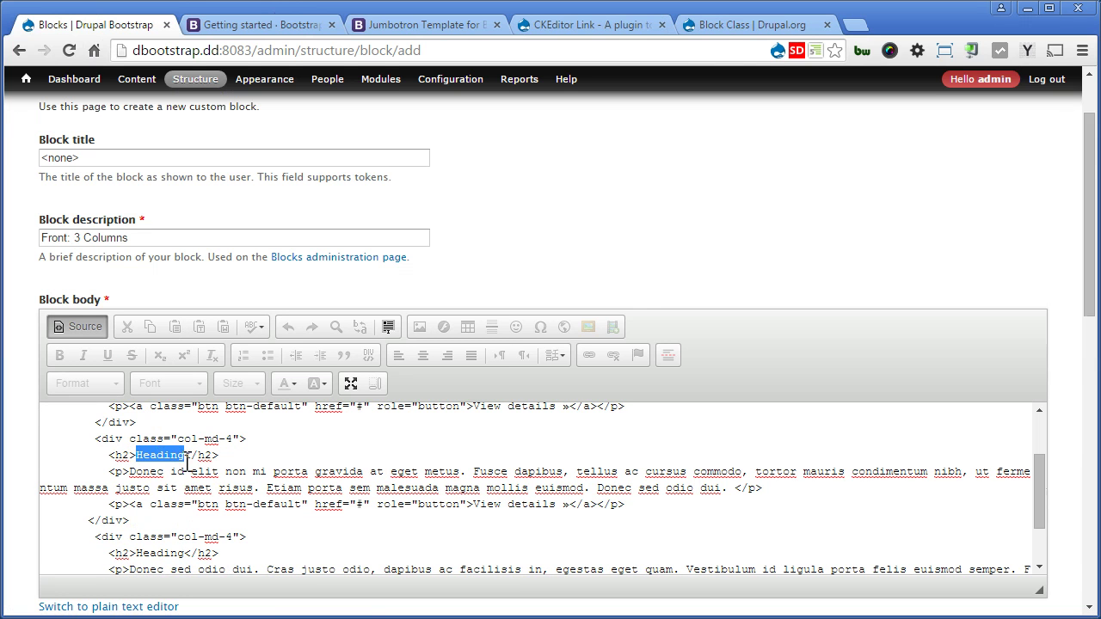
type("What We")
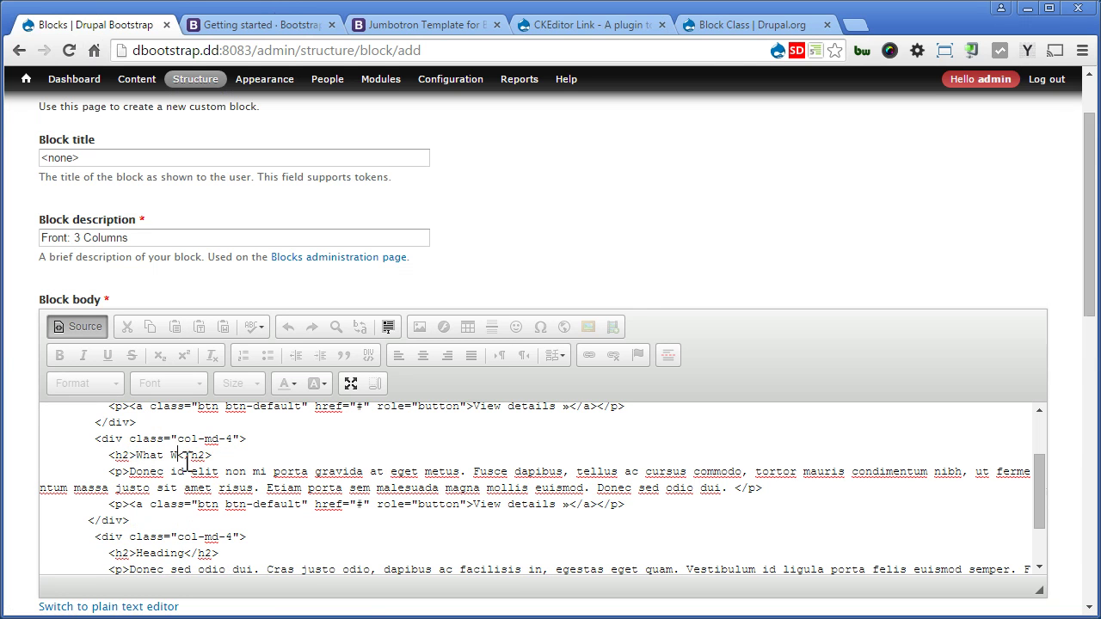
type(" Do")
scroll(189, 462, "down", 2)
left_click(152, 486)
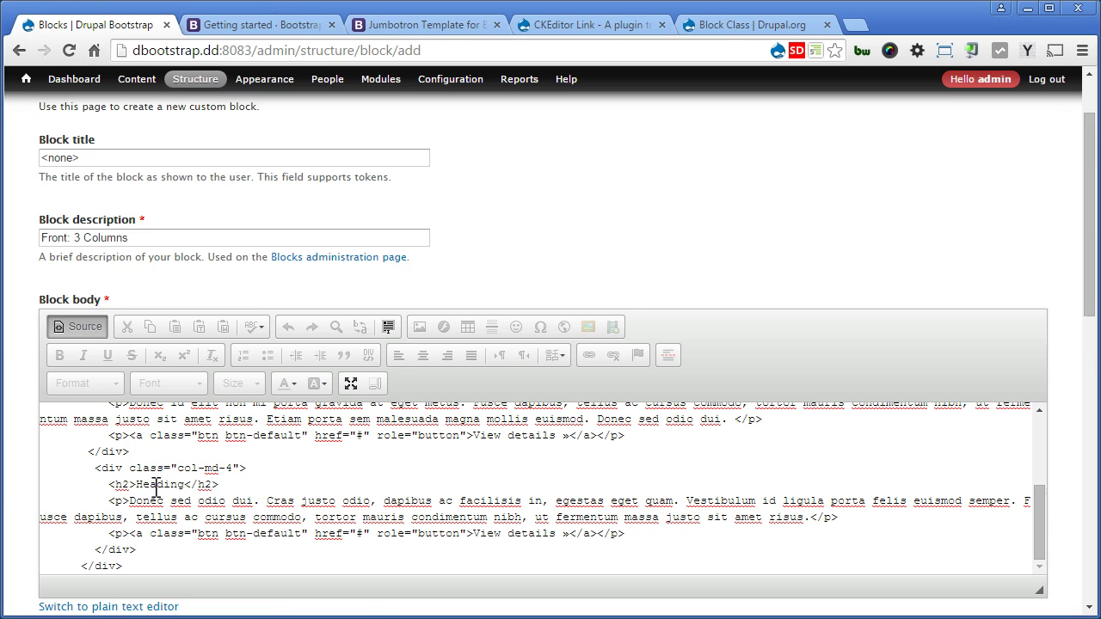
left_click_drag(136, 485, 184, 487)
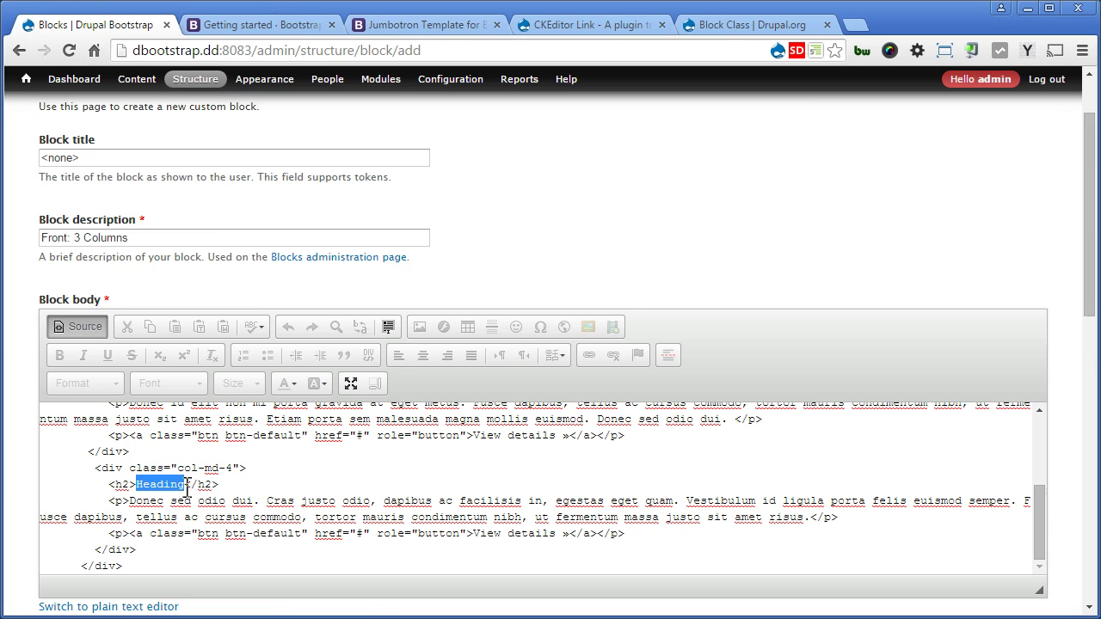
type("Our Services")
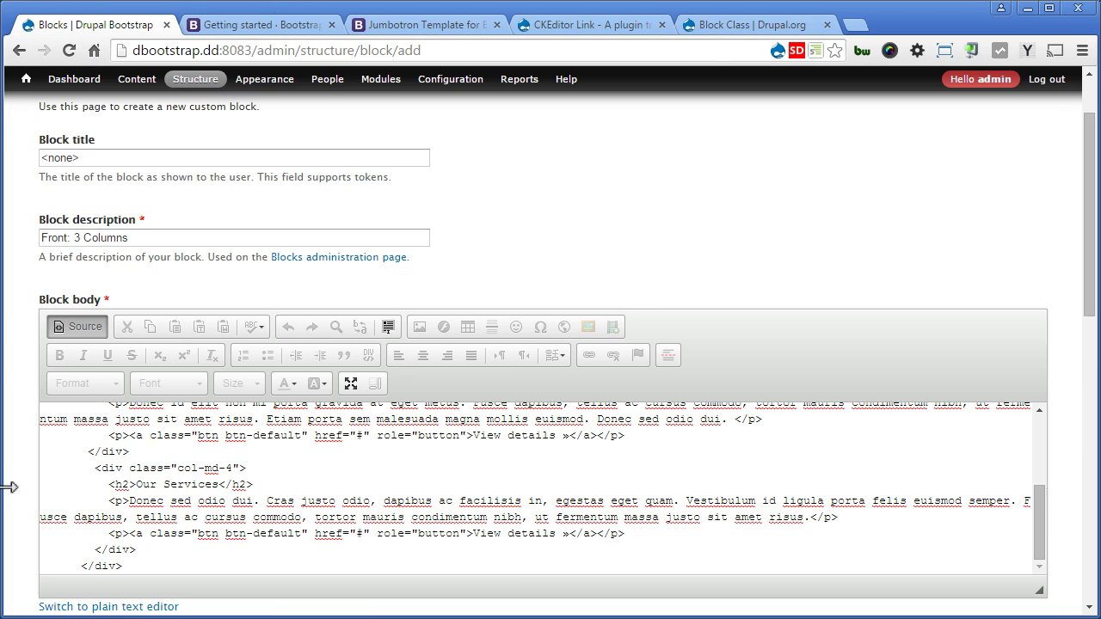
Step: Place the block in the Content region of the Bootstrap Sub-theme
scroll(13, 495, "down", 4)
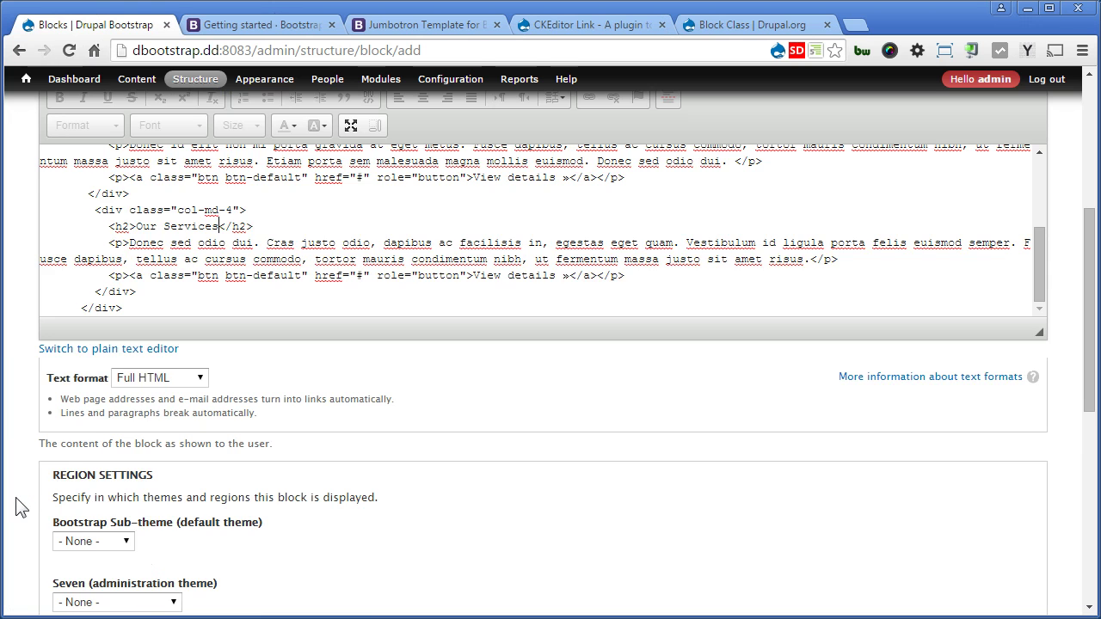
scroll(21, 506, "down", 1)
left_click(107, 369)
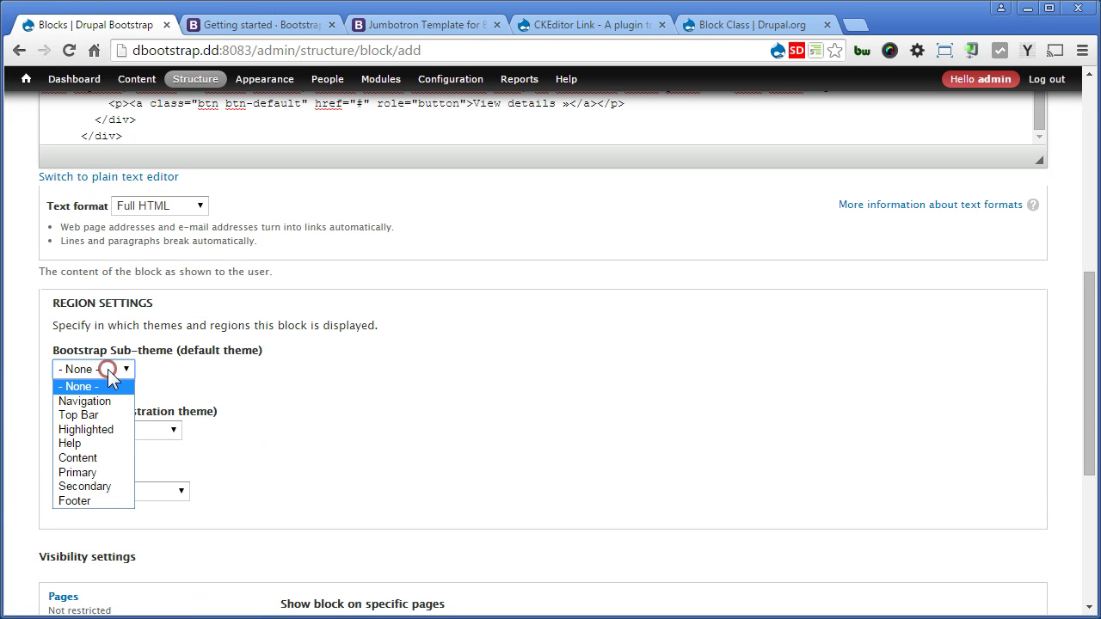
left_click(86, 458)
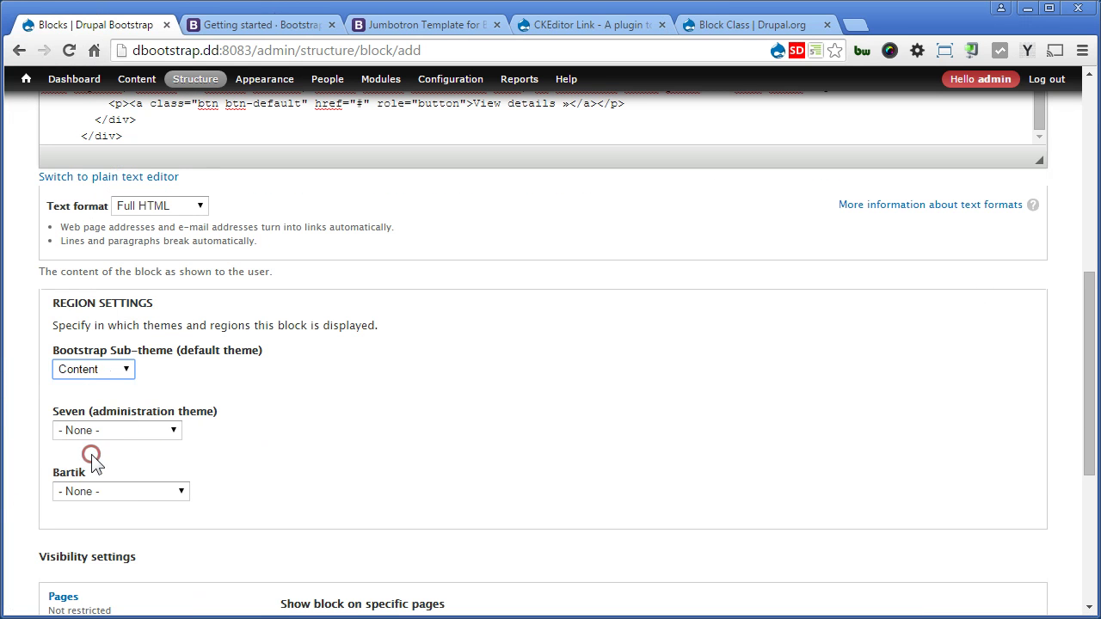
Step: Limit the block's visibility to only the listed page <front>
scroll(33, 501, "down", 4)
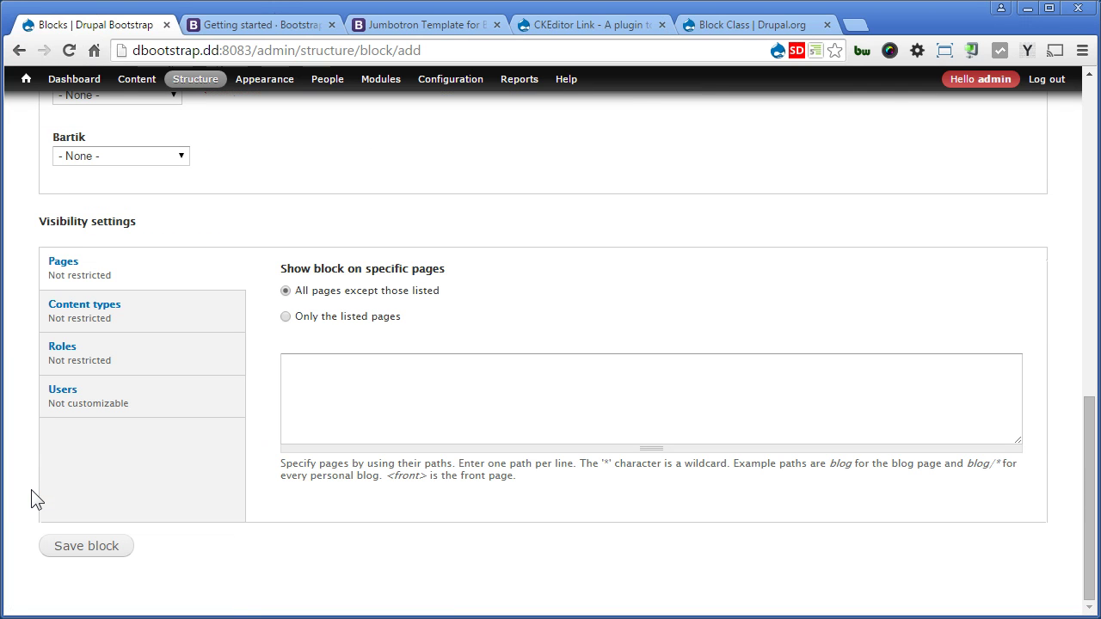
left_click(326, 318)
left_click(357, 380)
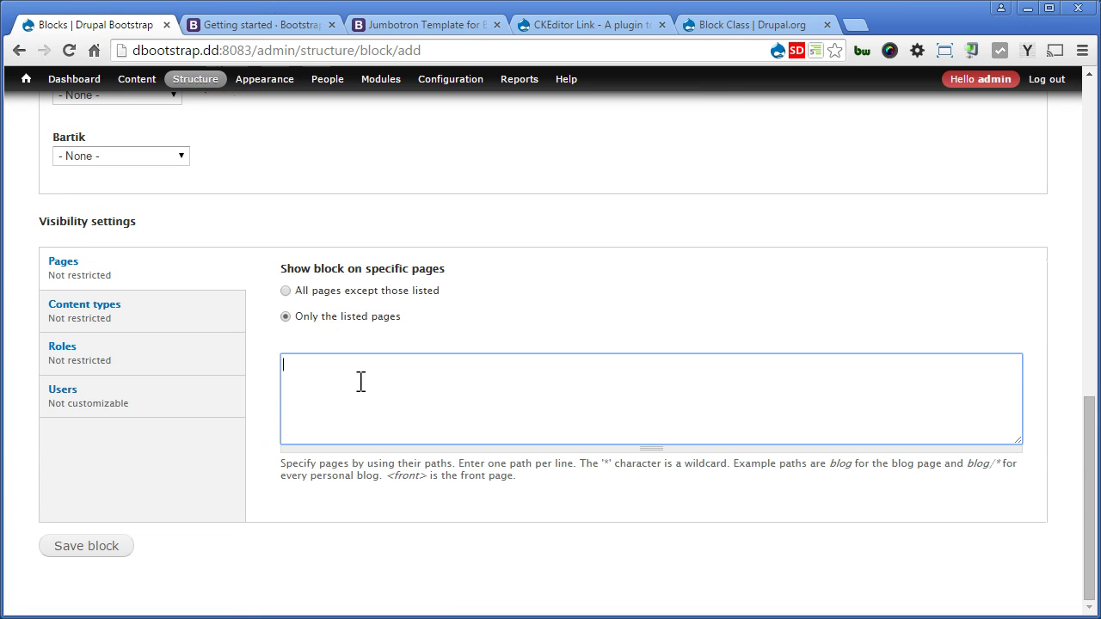
type("<front>")
Step: Save the block and view its three columns on the front page below the carousel
left_click(91, 551)
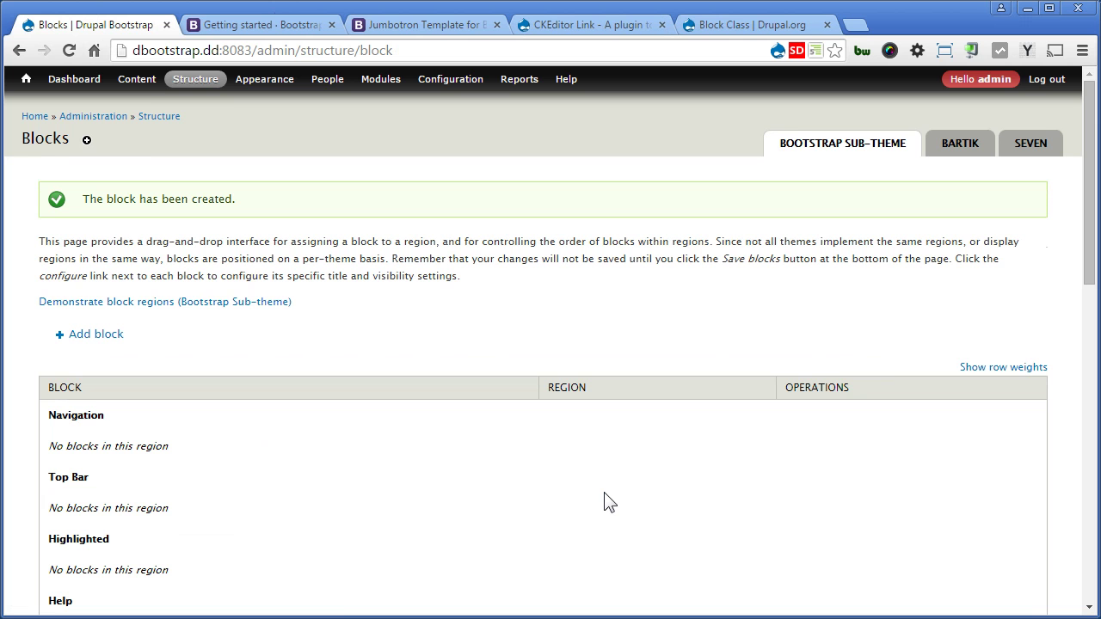
left_click(26, 79)
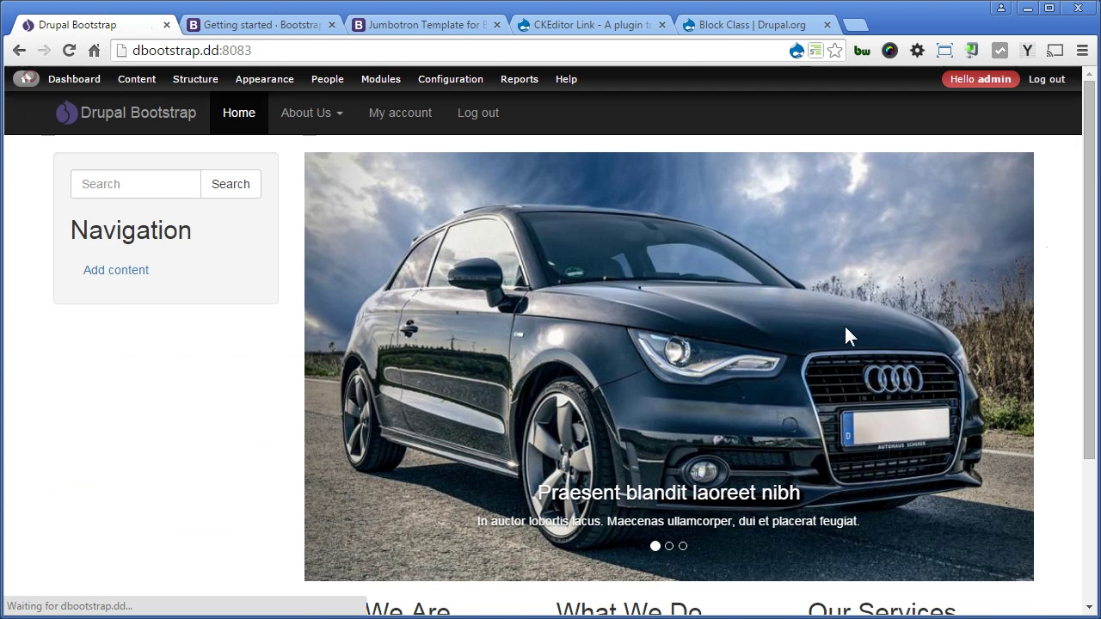
scroll(847, 328, "down", 3)
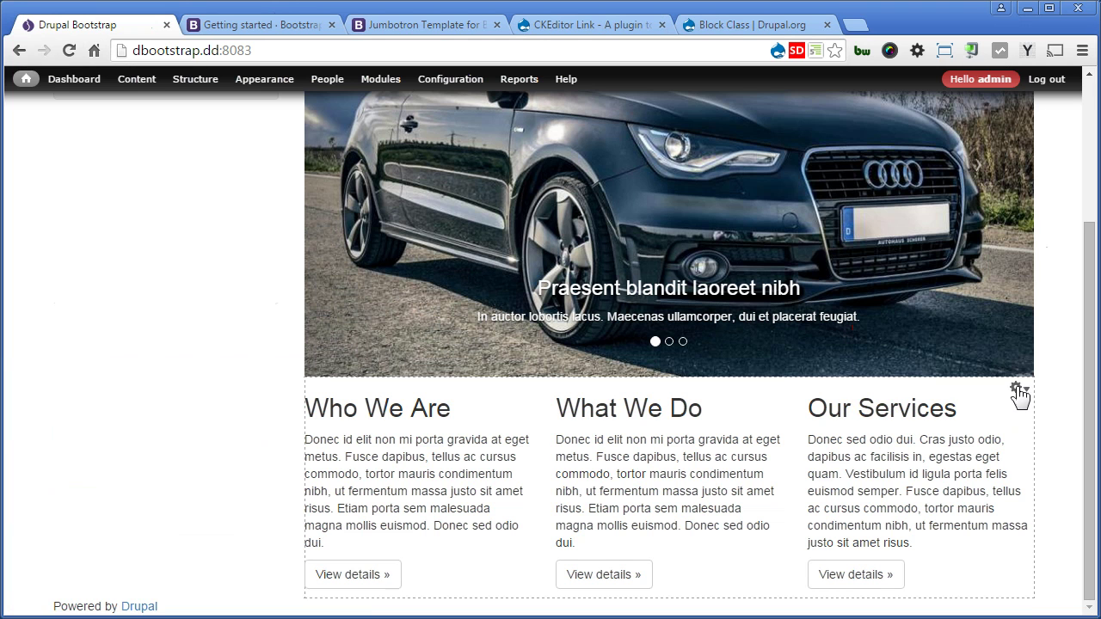
Step: Reopen the Front: 3 Columns block settings, show its body HTML enlarged, and search 'ckeditor'
left_click(1016, 387)
left_click(1004, 404)
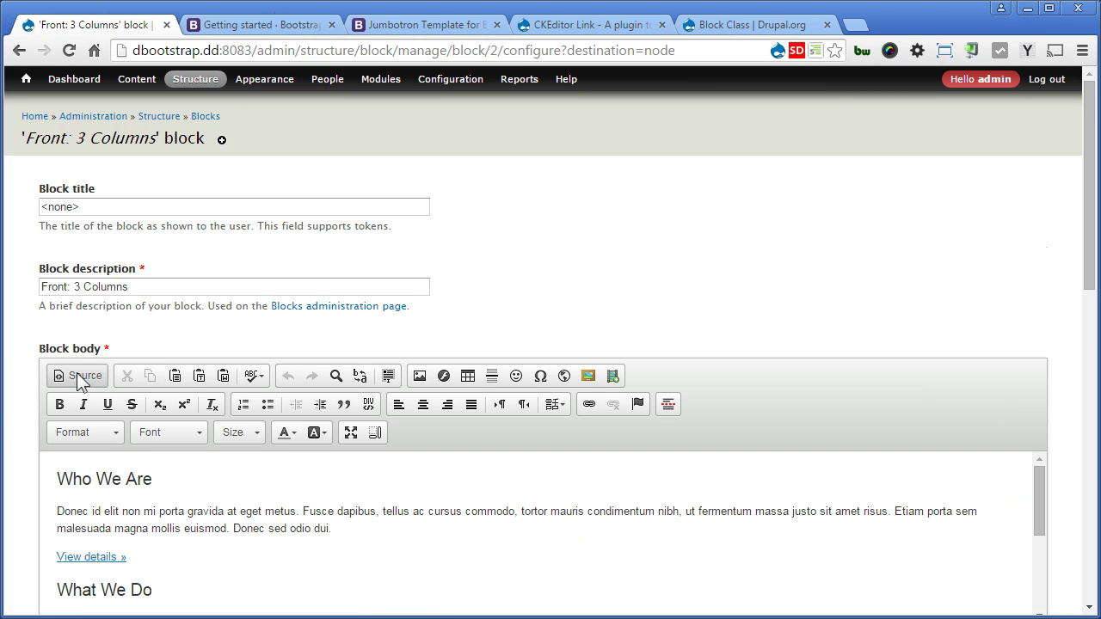
left_click(76, 376)
scroll(26, 420, "down", 2)
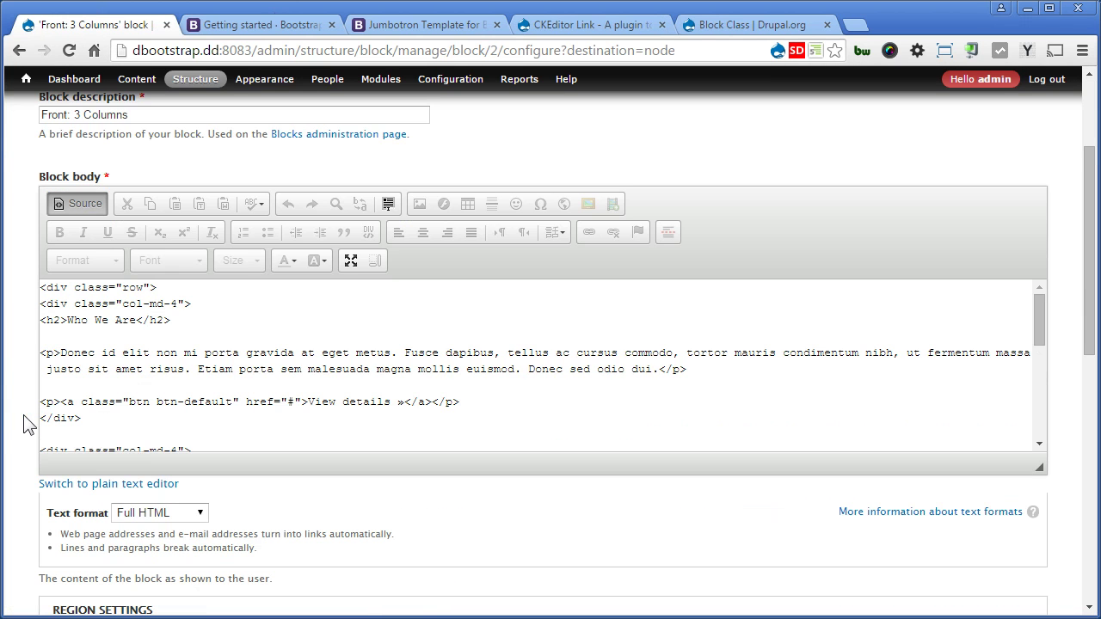
left_click_drag(1039, 467, 1039, 595)
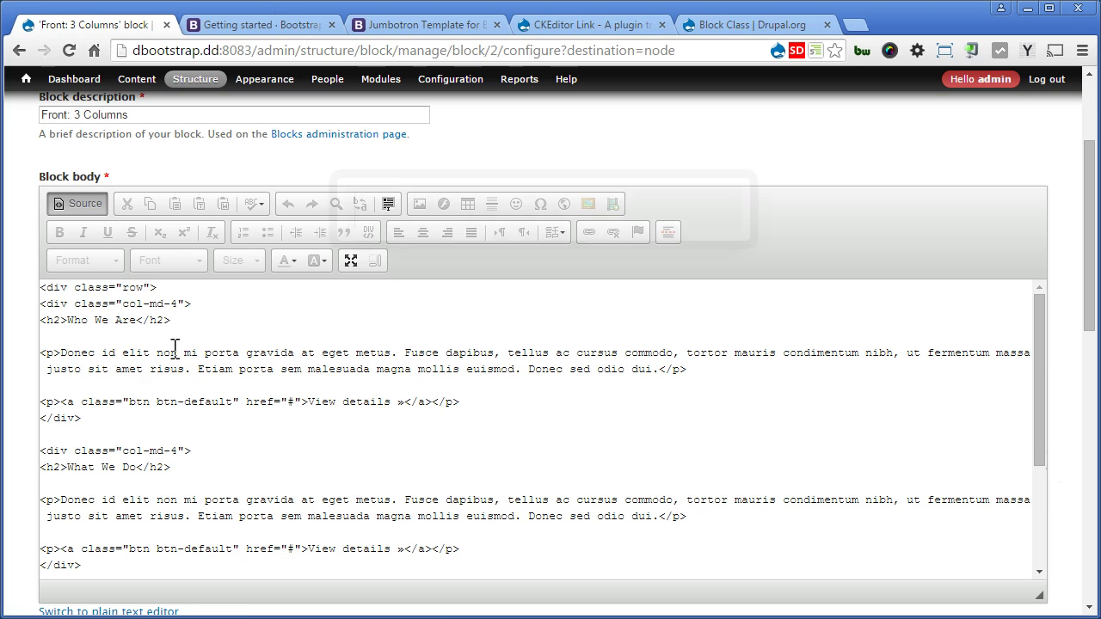
type("ck")
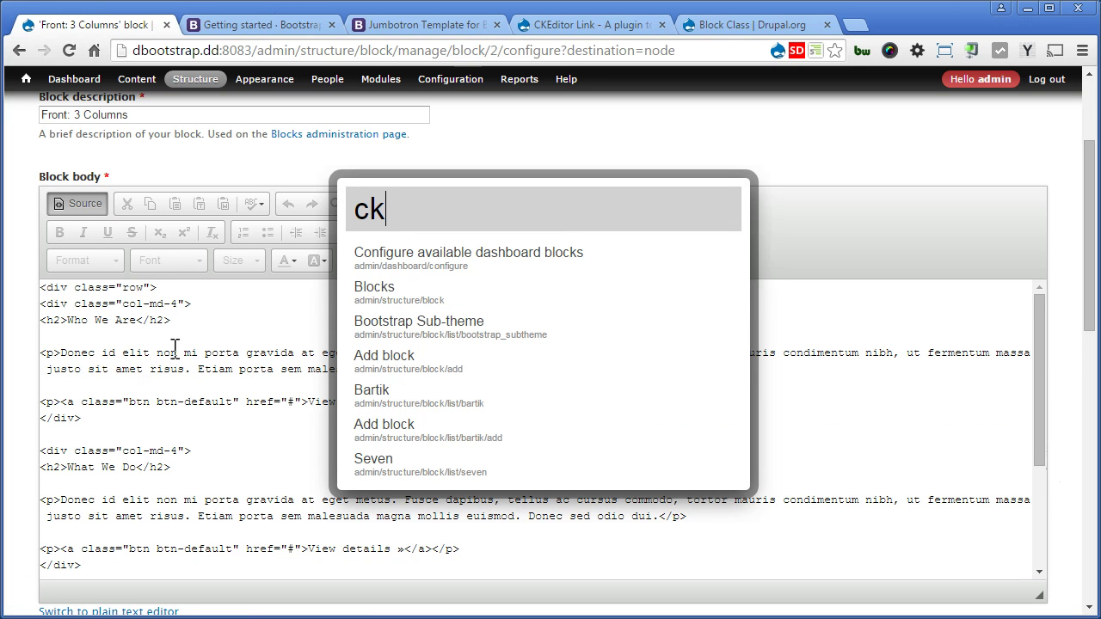
type("edito")
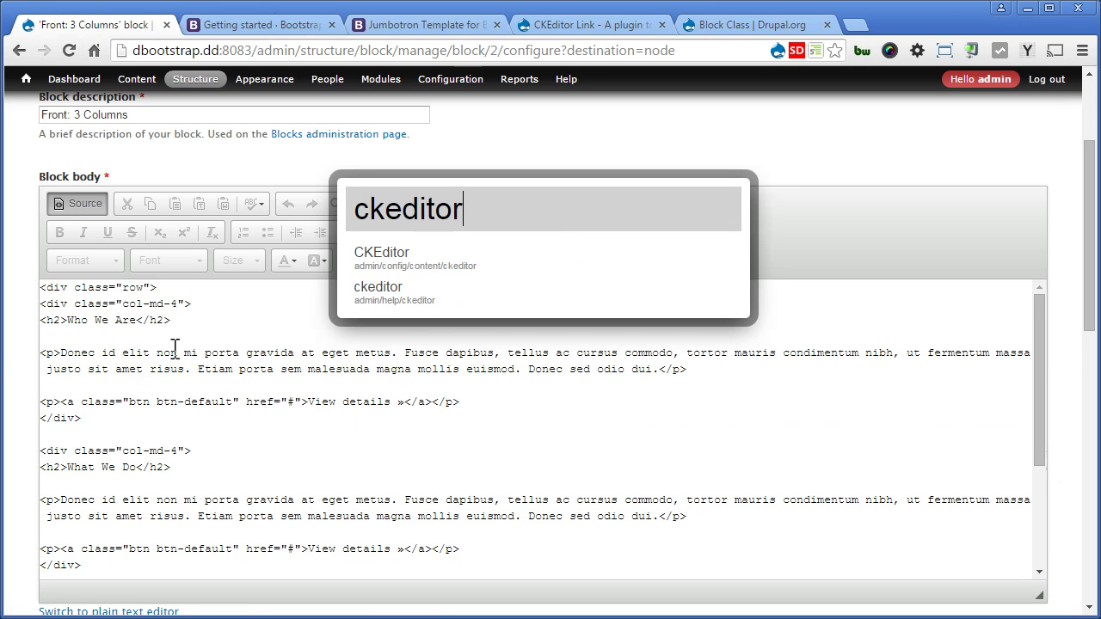
type("r")
Step: In the Full CKEditor profile, enable custom formatting, disable line breaks after opening tags, and save
key("Return")
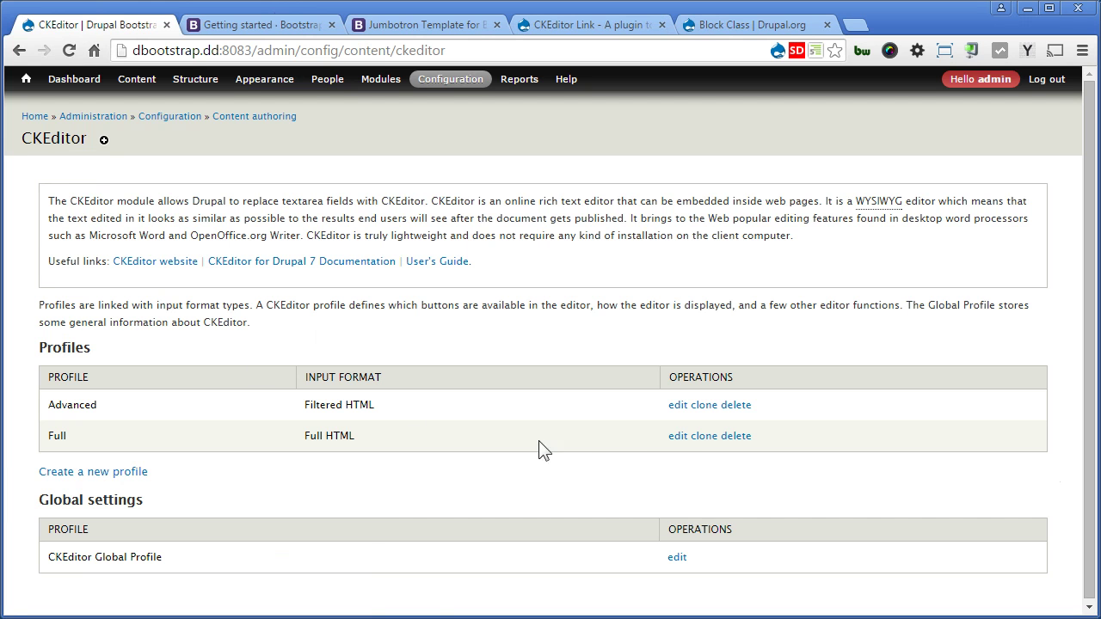
left_click(674, 437)
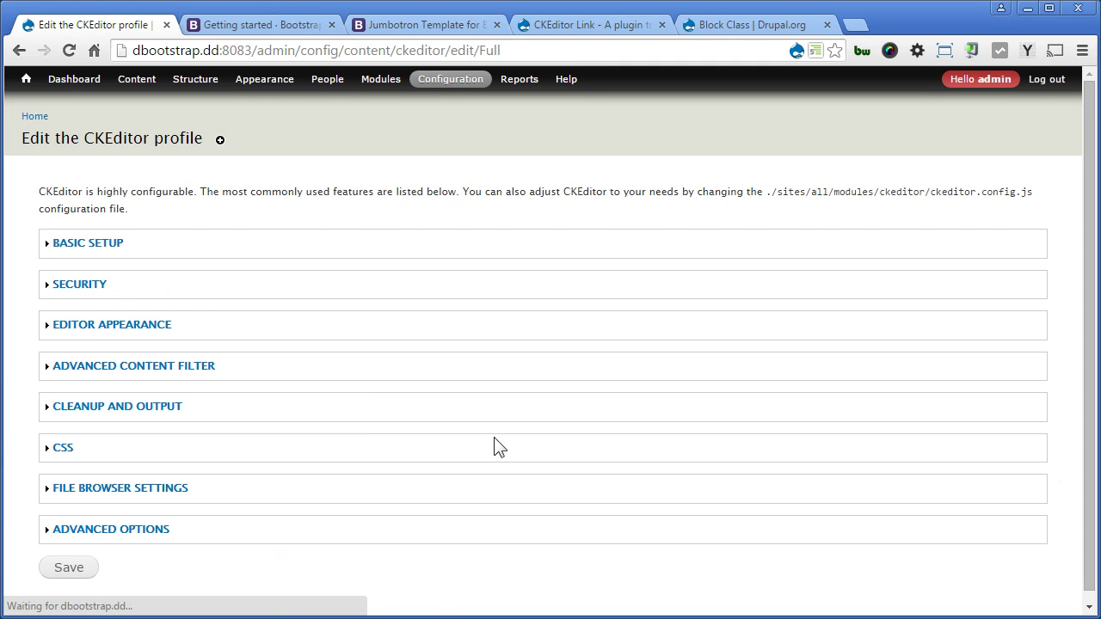
left_click(144, 407)
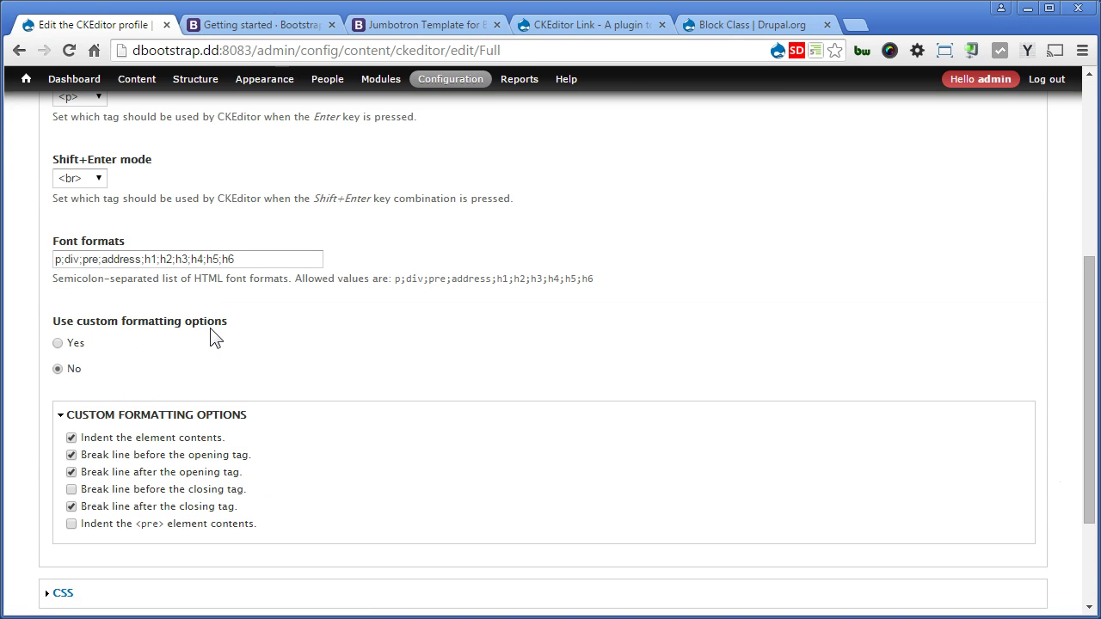
left_click(71, 343)
scroll(325, 413, "down", 1)
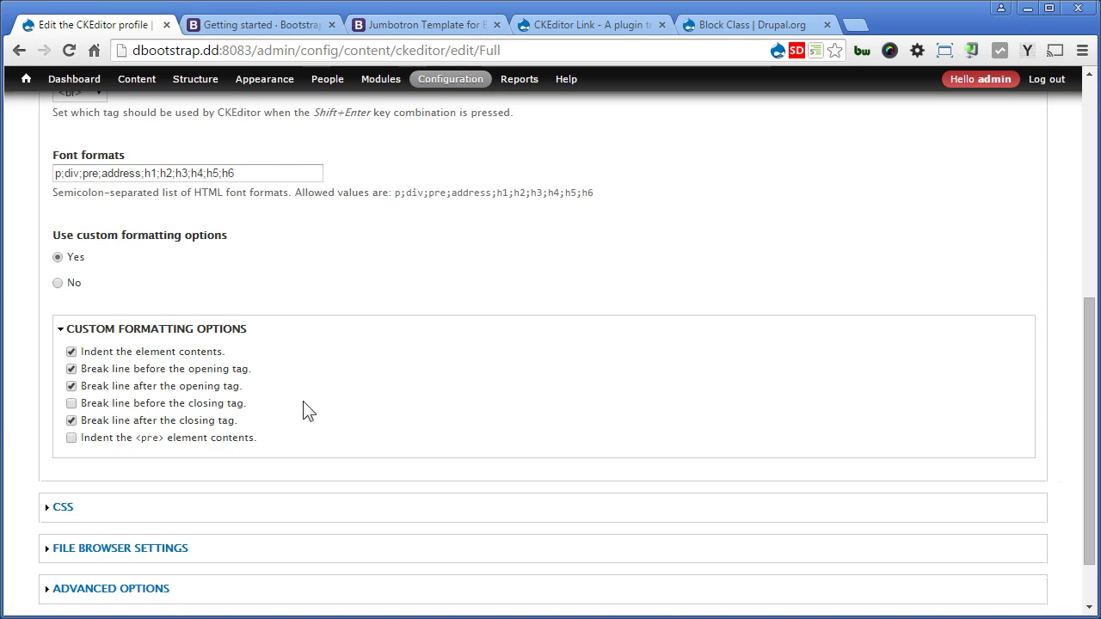
left_click(220, 385)
scroll(344, 420, "down", 2)
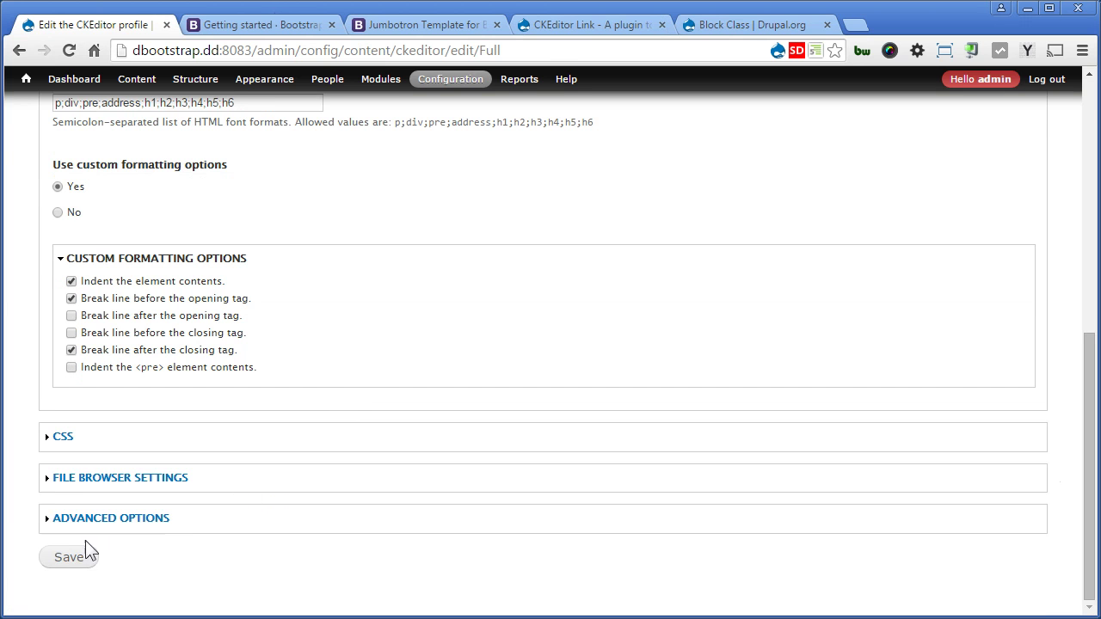
left_click(71, 556)
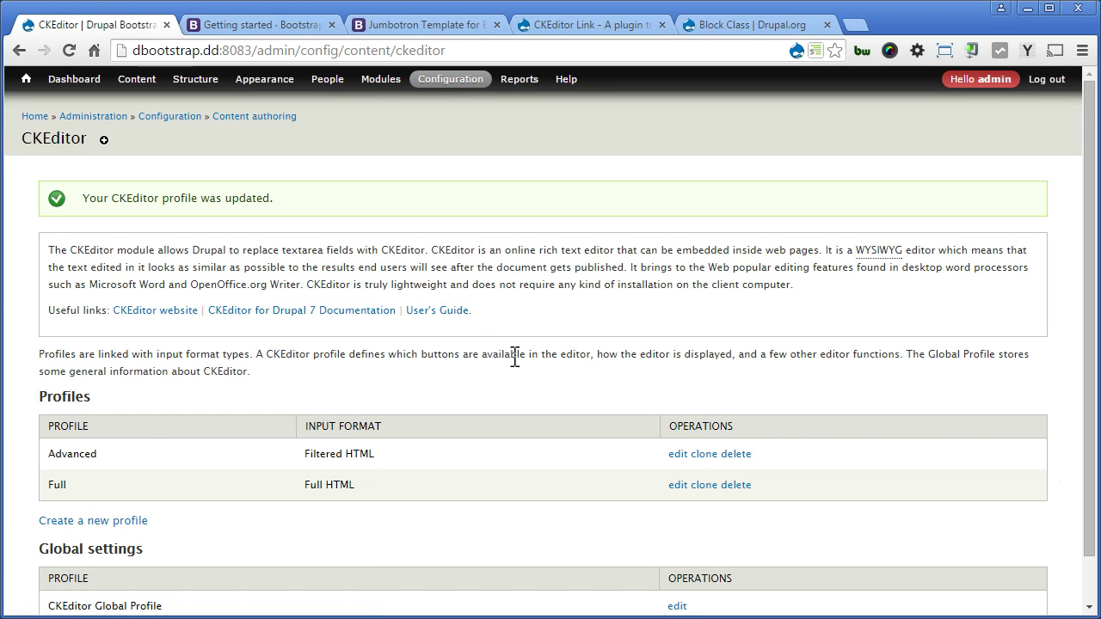
Step: From the front page, reopen the Front: 3 Columns block configuration
left_click(26, 78)
scroll(718, 356, "down", 2)
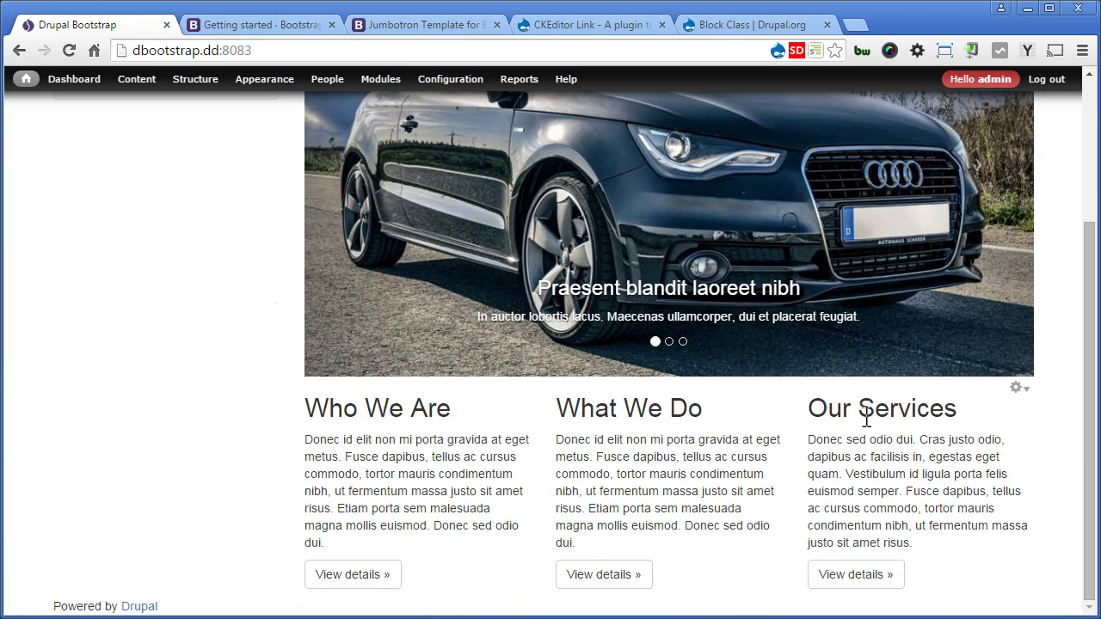
left_click(1021, 388)
left_click(987, 410)
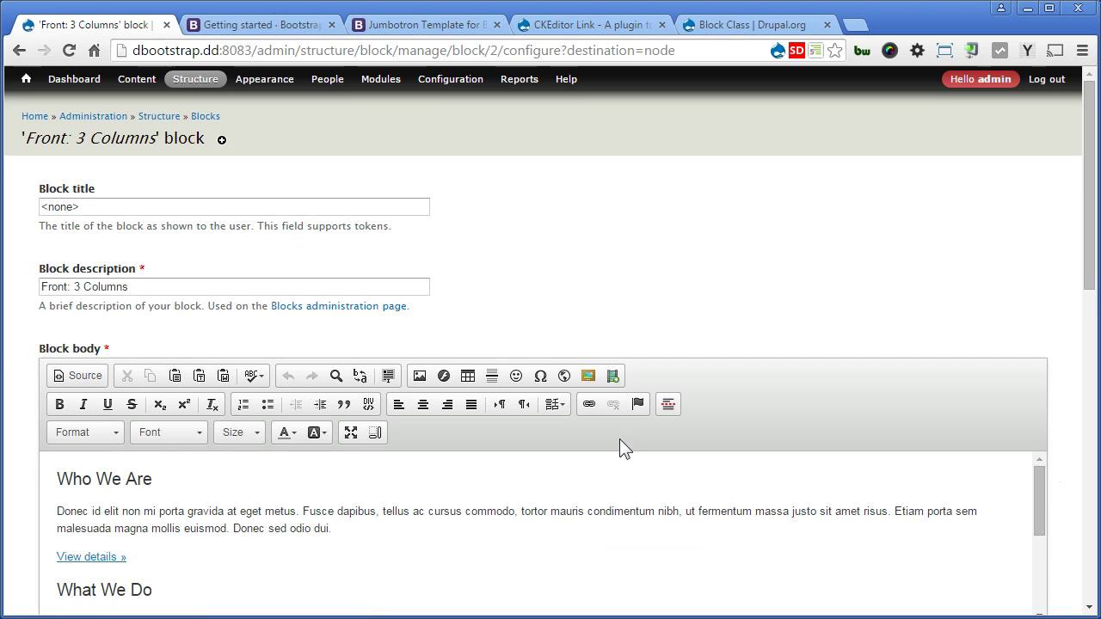
Step: Check the body's enlarged HTML source for indentation, then return to the rendered view
left_click(82, 376)
scroll(17, 426, "down", 3)
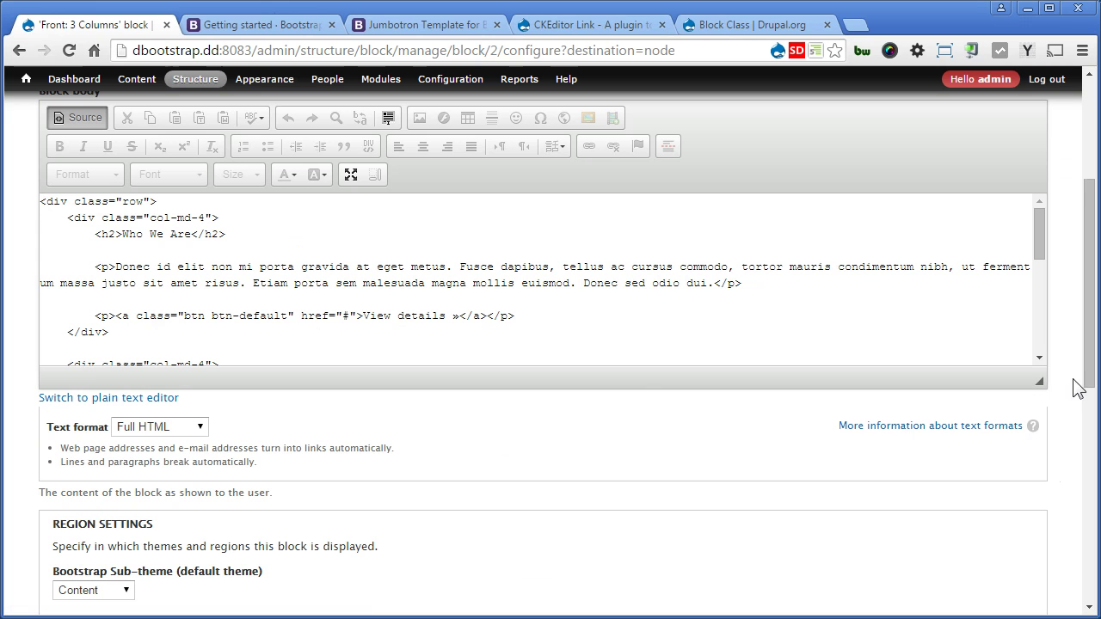
left_click_drag(1037, 383, 1034, 583)
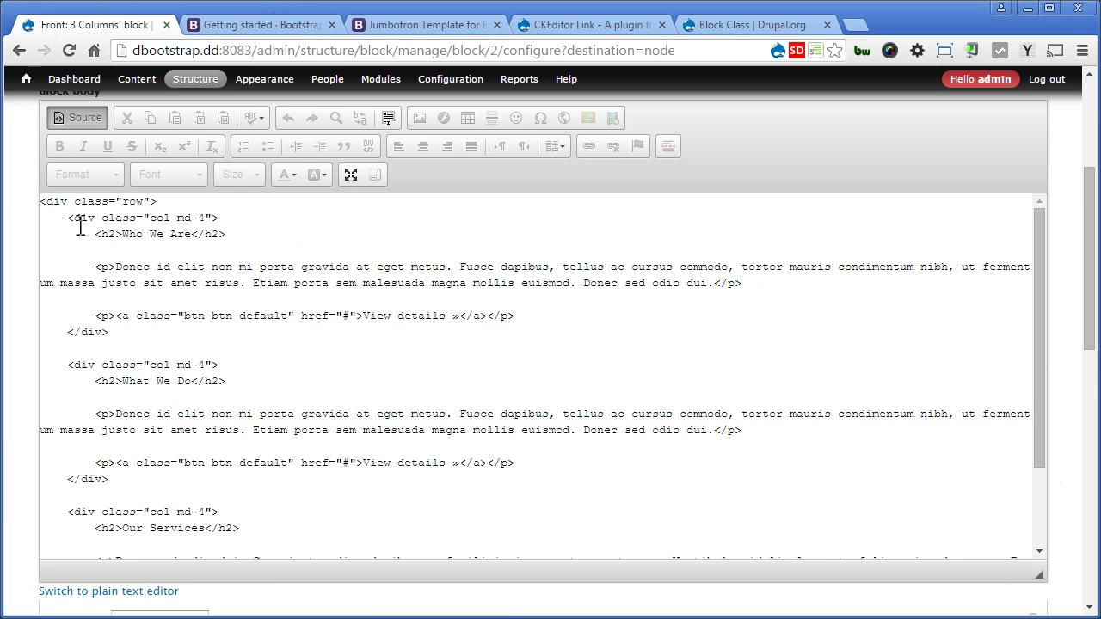
left_click(289, 236)
left_click(77, 117)
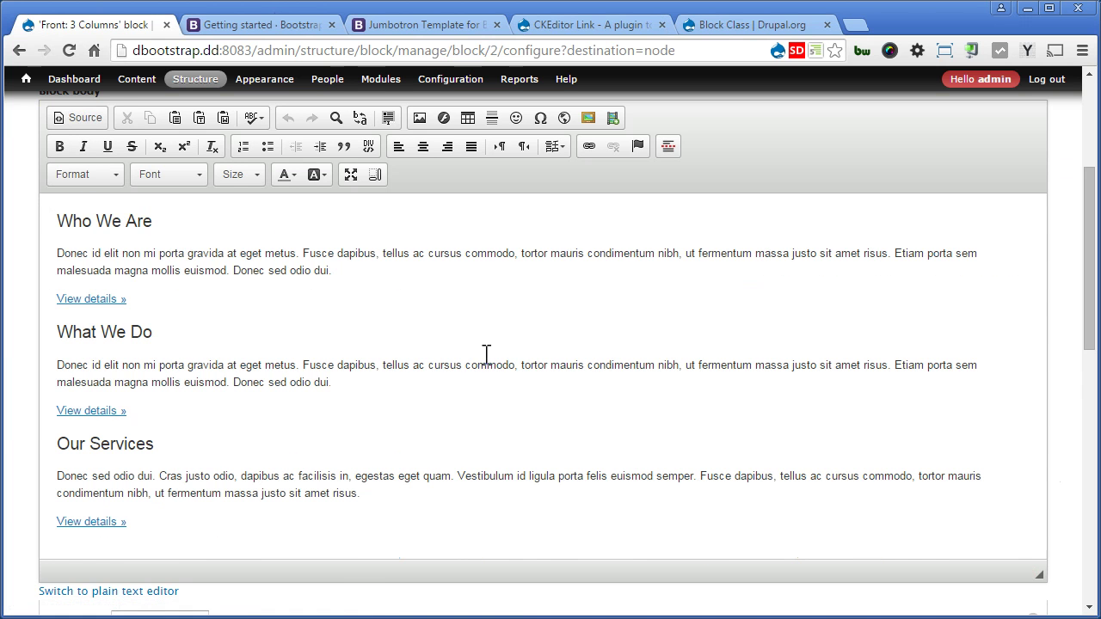
Step: Edit the first View details link and set its link type to URL
left_click(95, 300)
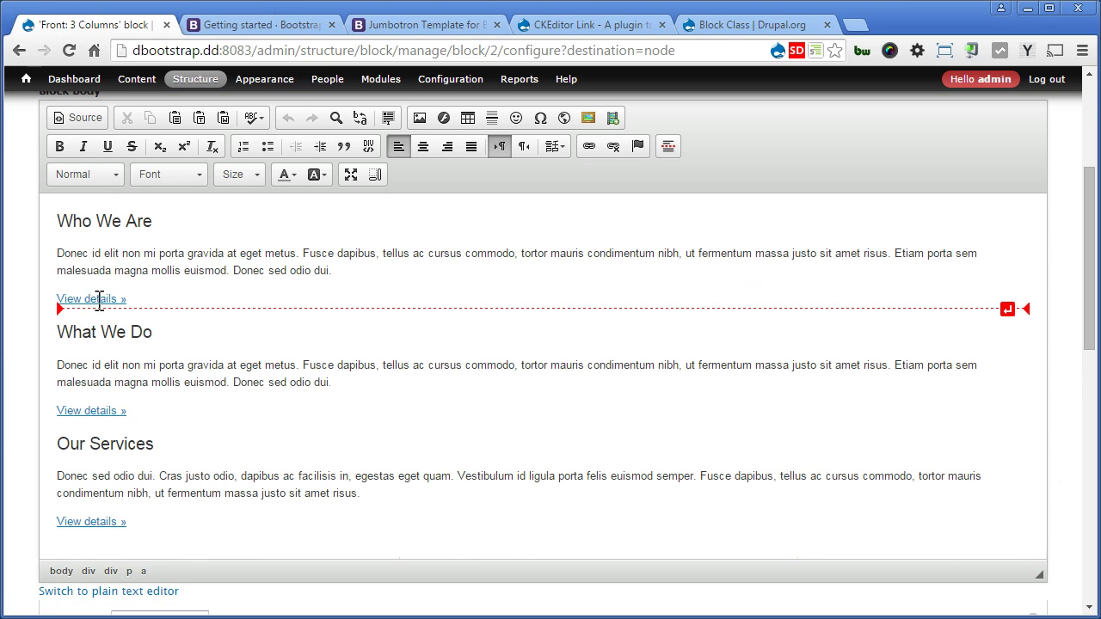
left_click(589, 146)
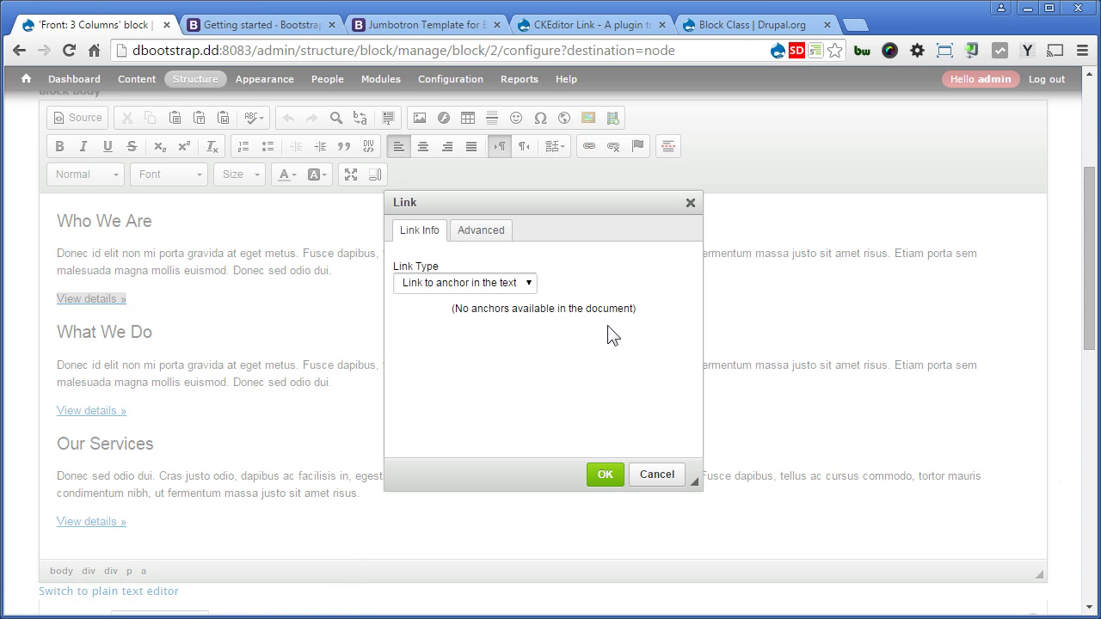
left_click(522, 289)
left_click(516, 302)
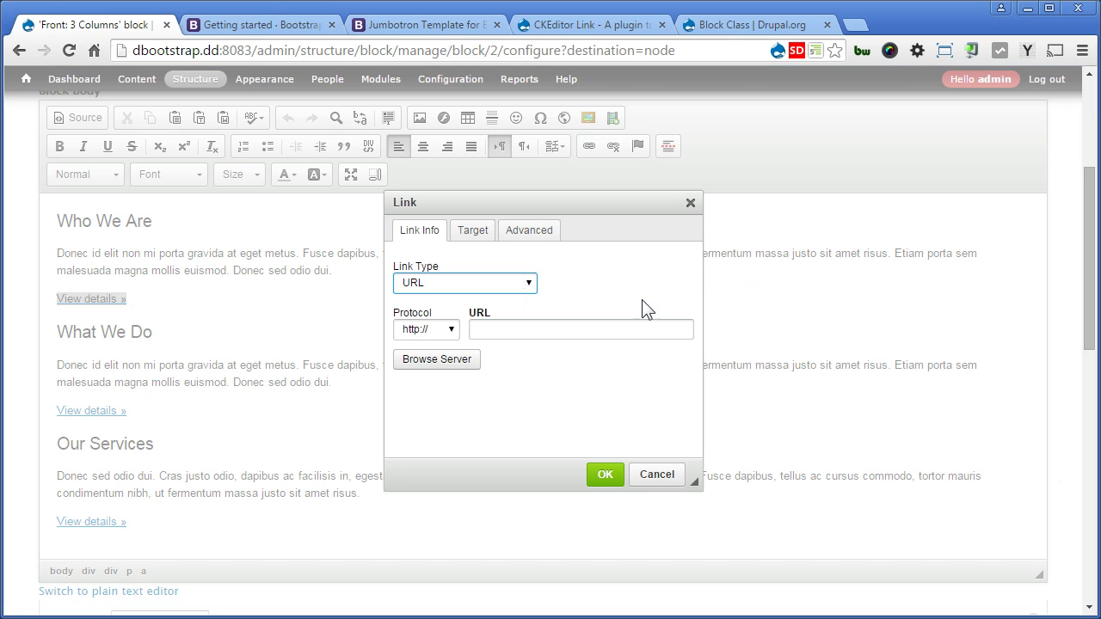
Step: Set the link protocol to <other> and the URL to /node/3
left_click(443, 330)
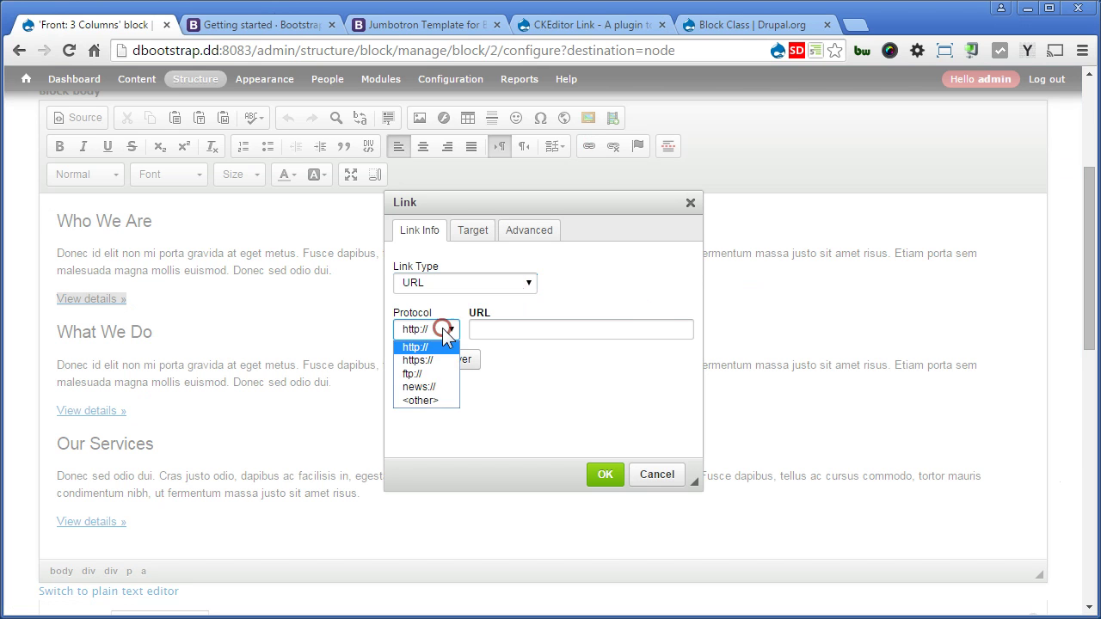
left_click(411, 403)
left_click(549, 325)
type("/node/")
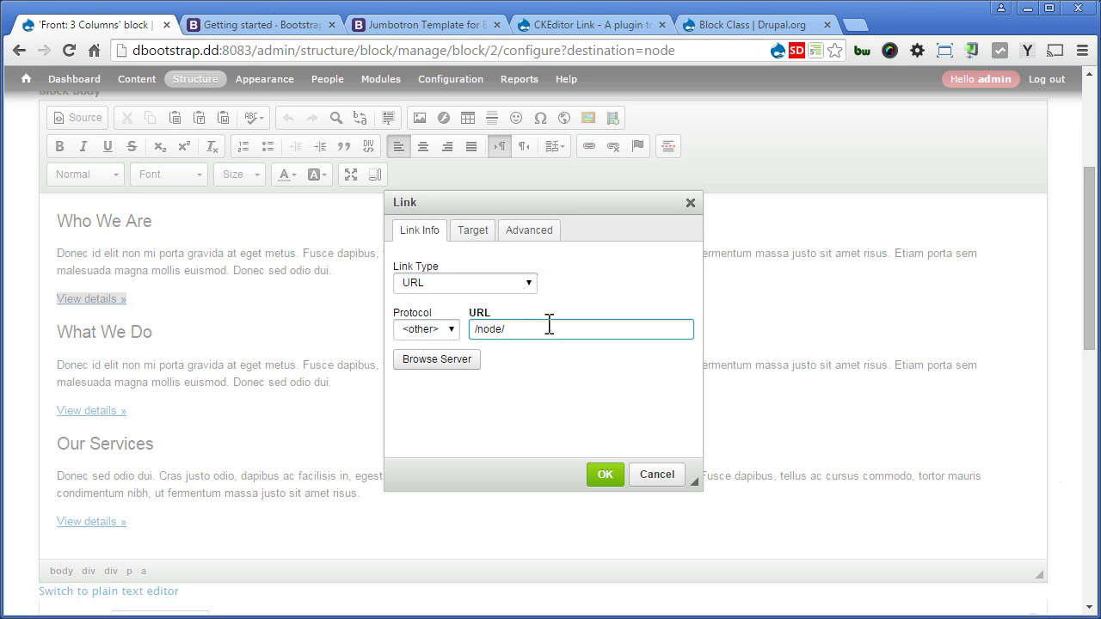
type("3")
Step: View the CKEditor Link and Block Class screenshots on drupal.org, fitting the Block Class one to the window
left_click(585, 26)
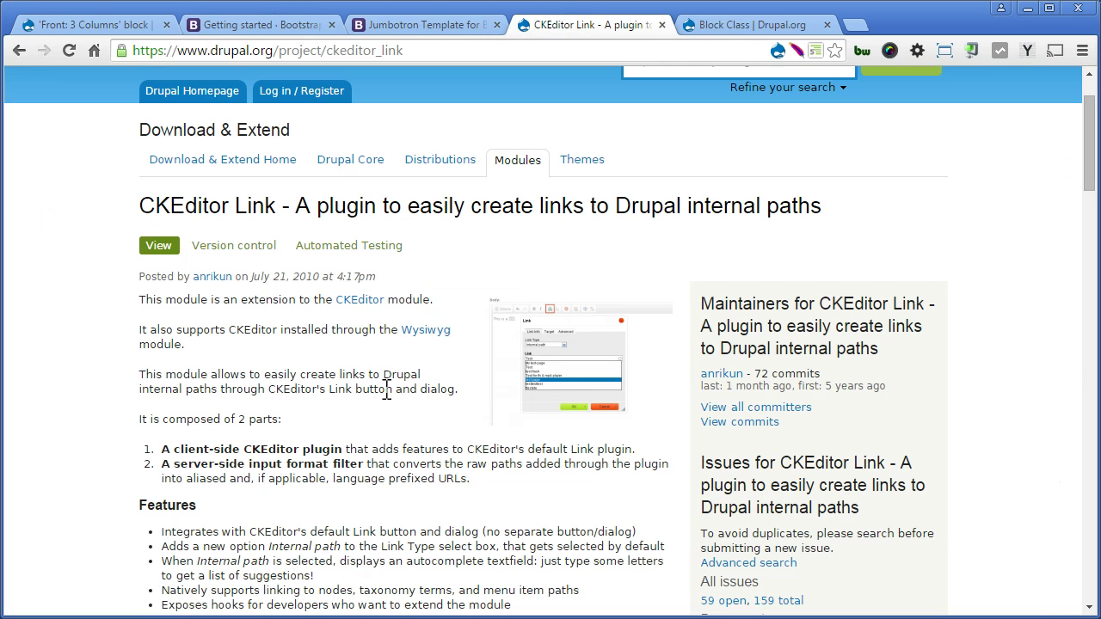
left_click(540, 397)
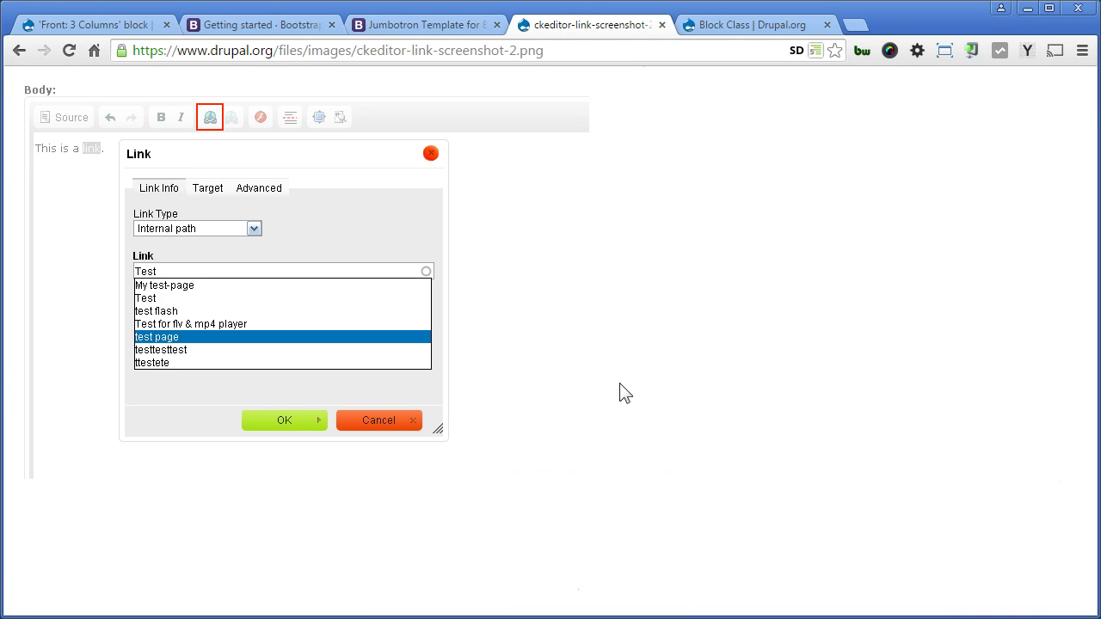
left_click(758, 25)
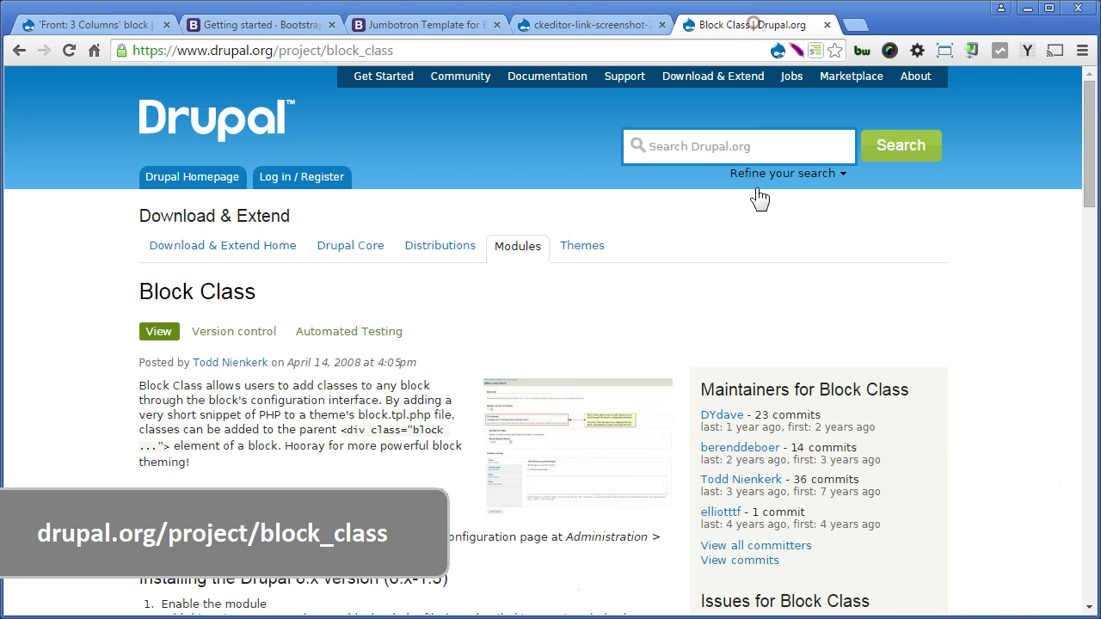
left_click(578, 467)
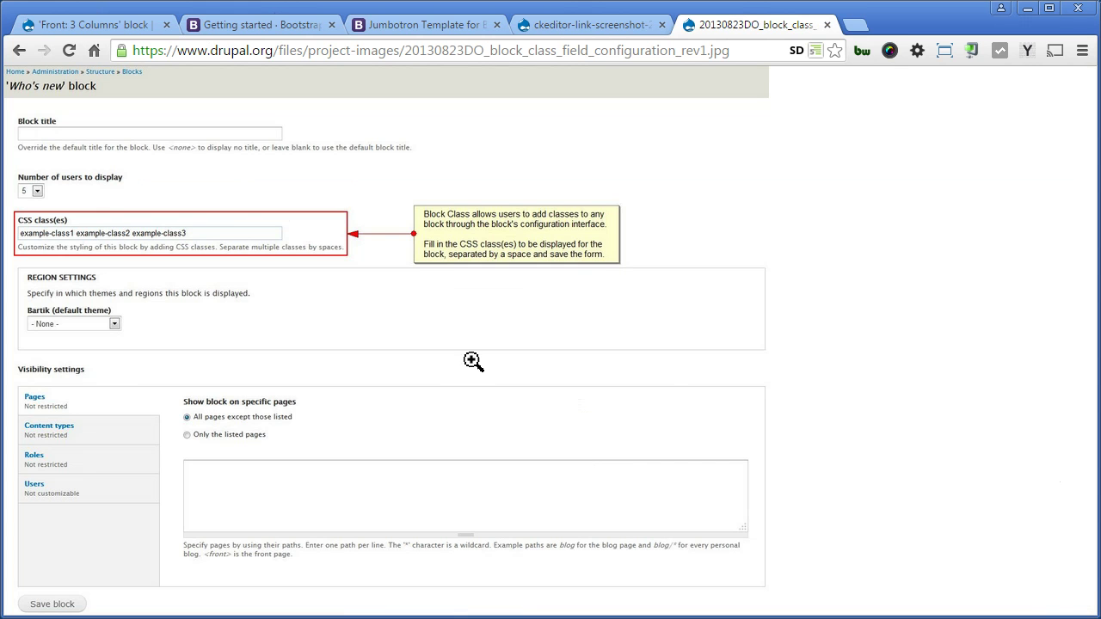
left_click(200, 244)
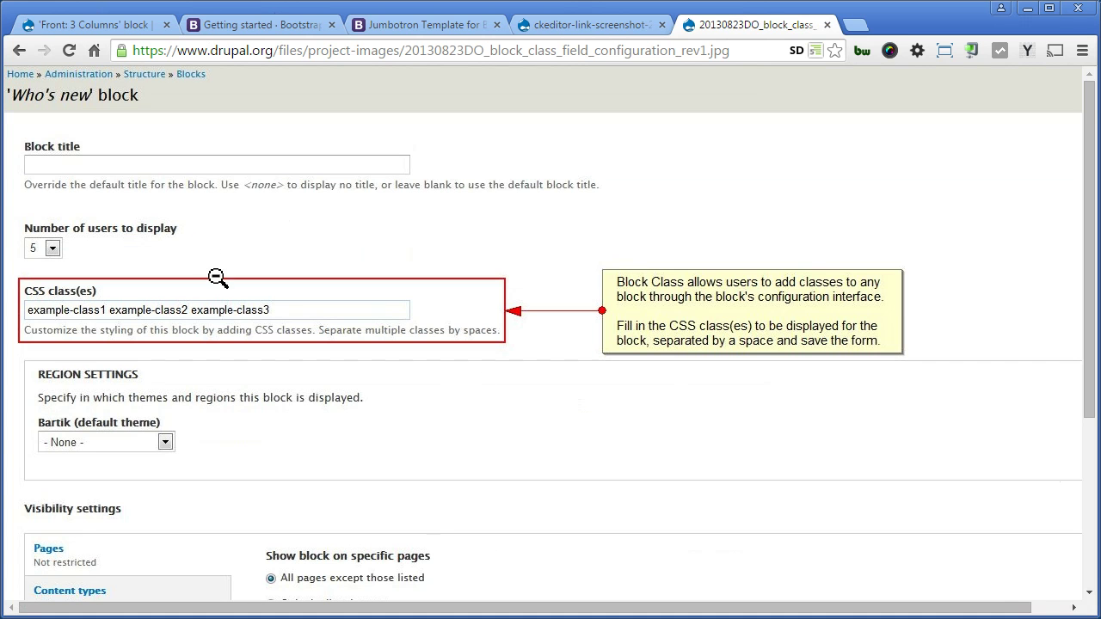
left_click(233, 324)
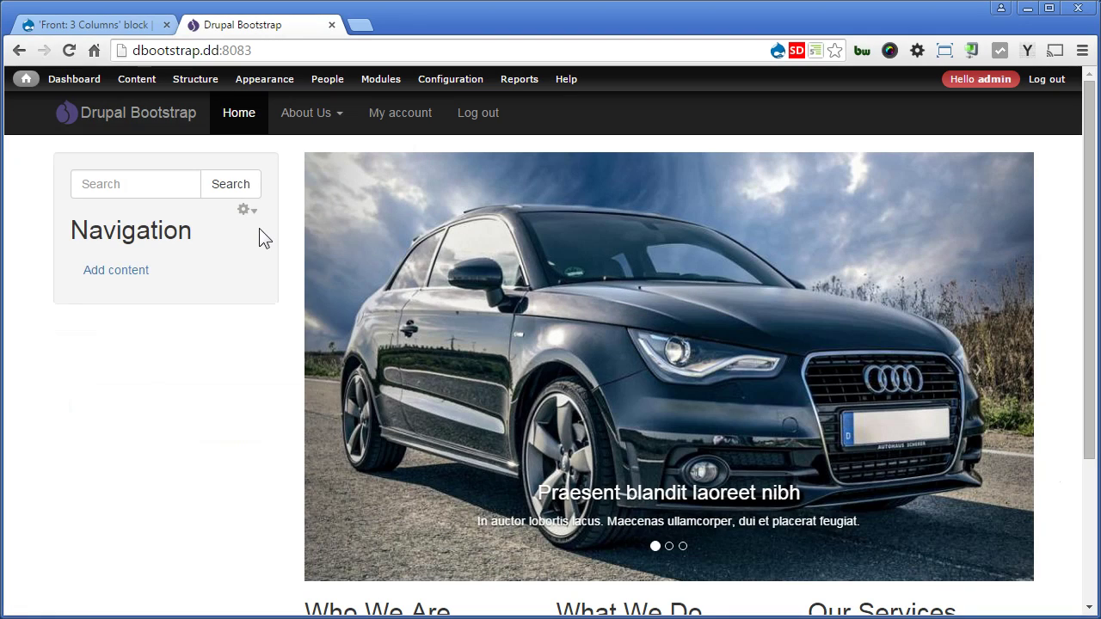
Step: Filter modules by 'ckeditor' and 'block', switch on CKEditor Link and Block Class, and save
left_click(385, 85)
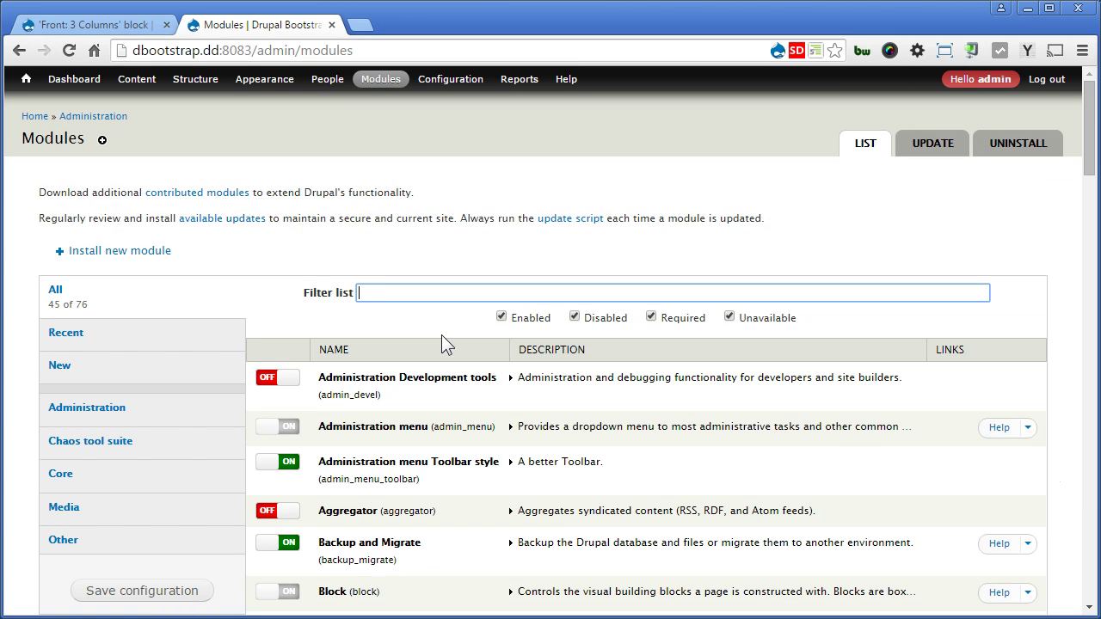
type("ckeditor")
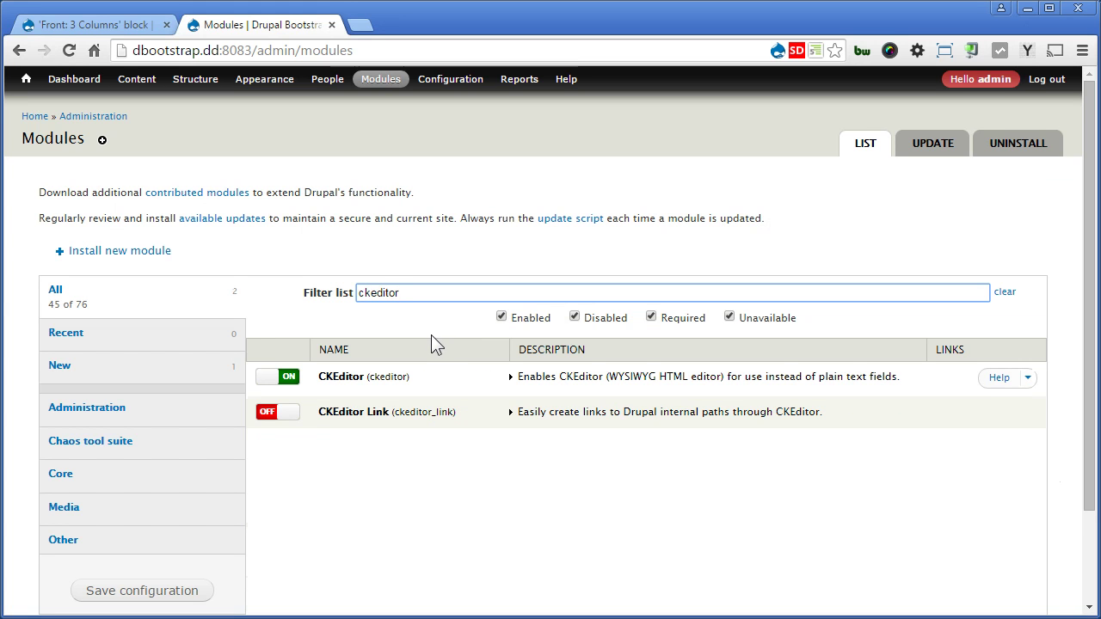
left_click(268, 413)
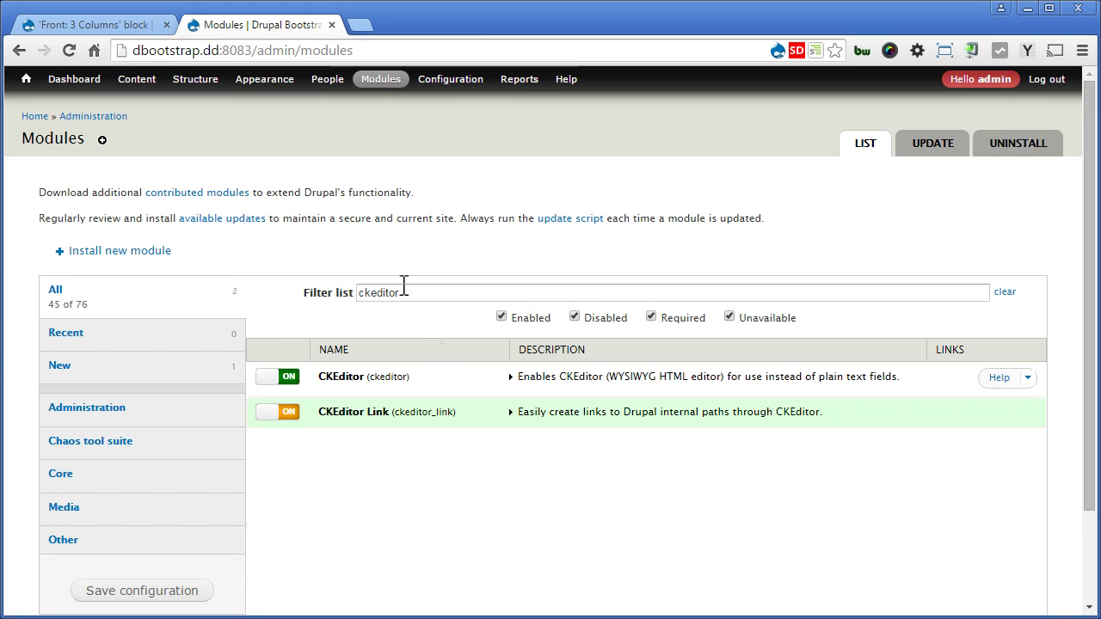
left_click_drag(411, 294, 312, 297)
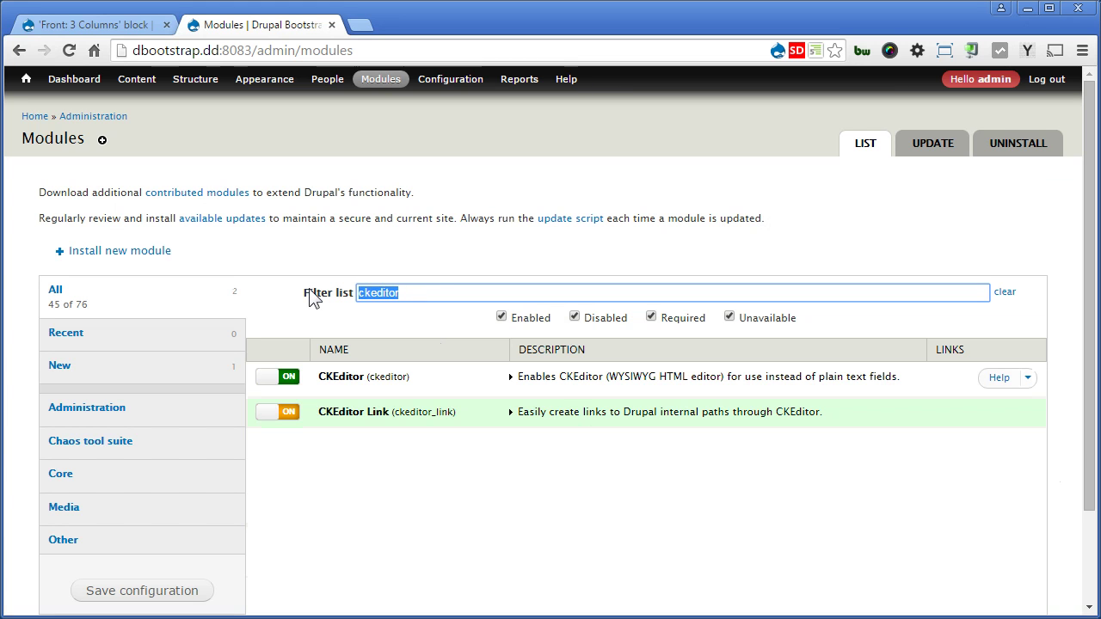
type("block")
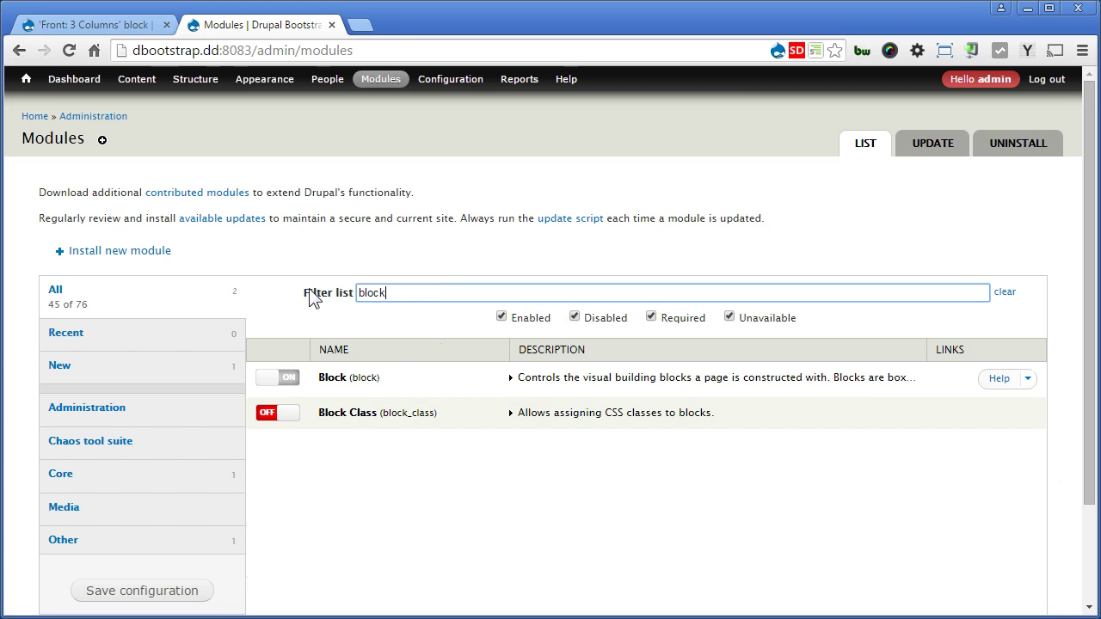
left_click(267, 414)
left_click(196, 587)
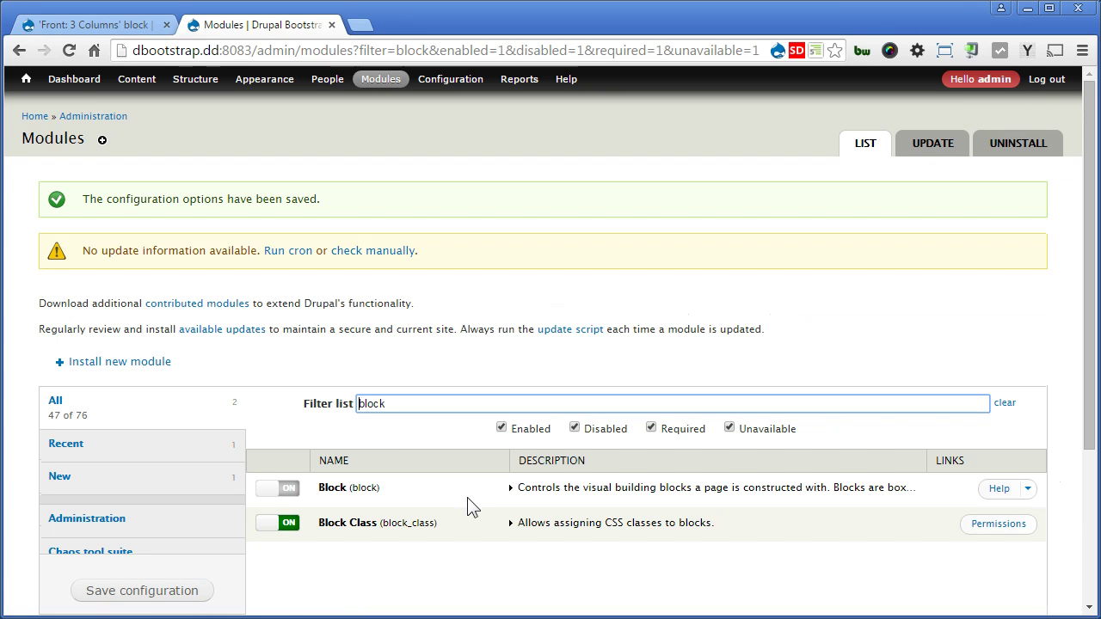
Step: Open the CKEditor settings page through the Coffee quick search for 'cke'
key("alt+d")
type("cke")
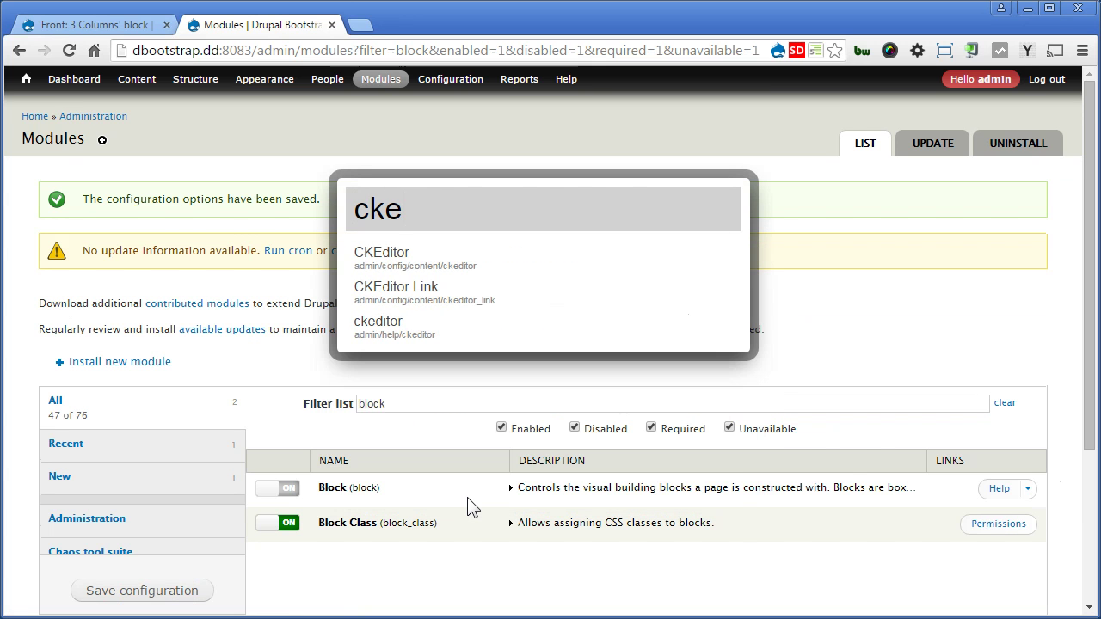
key("Down")
key("Return")
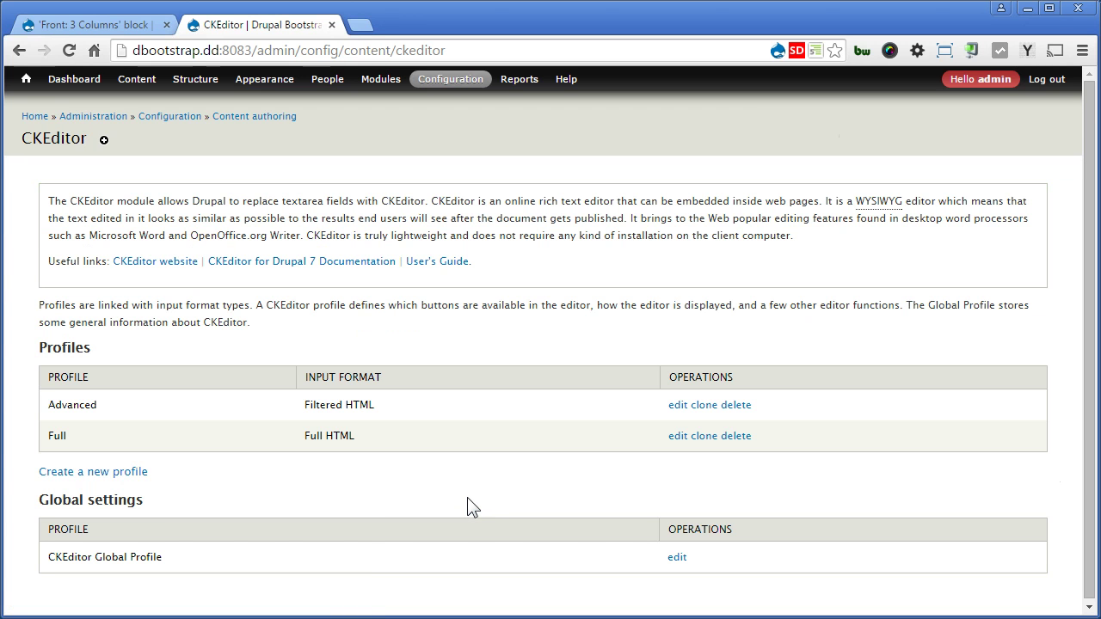
Step: In the Full profile's Editor Appearance, tick the CKEditor Link plugin and save the profile
left_click(675, 436)
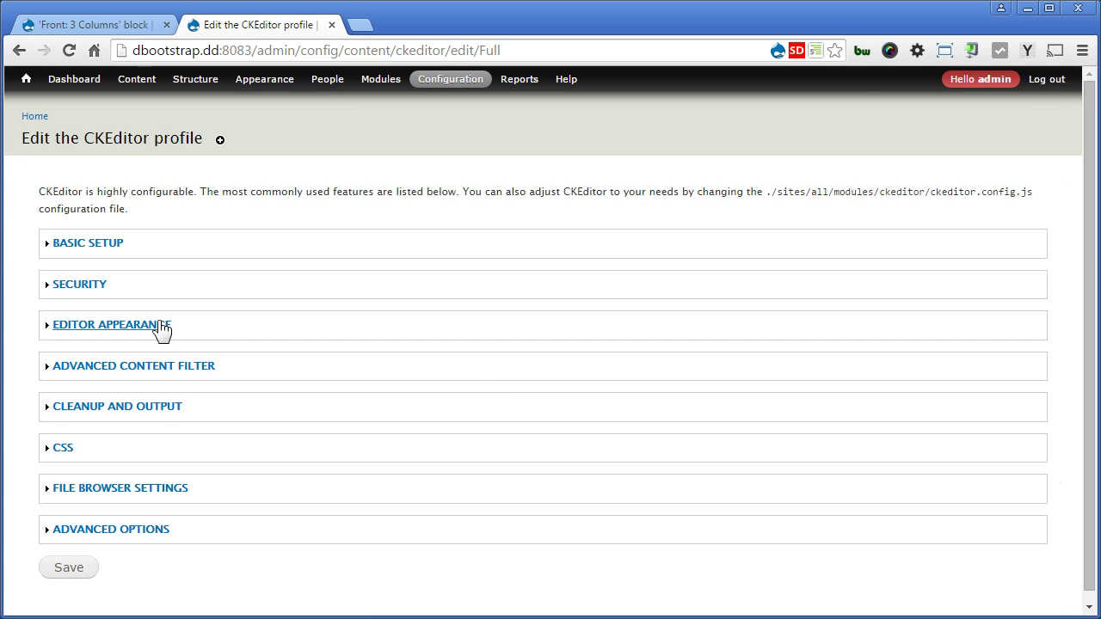
left_click(155, 326)
scroll(384, 446, "down", 5)
scroll(387, 448, "down", 7)
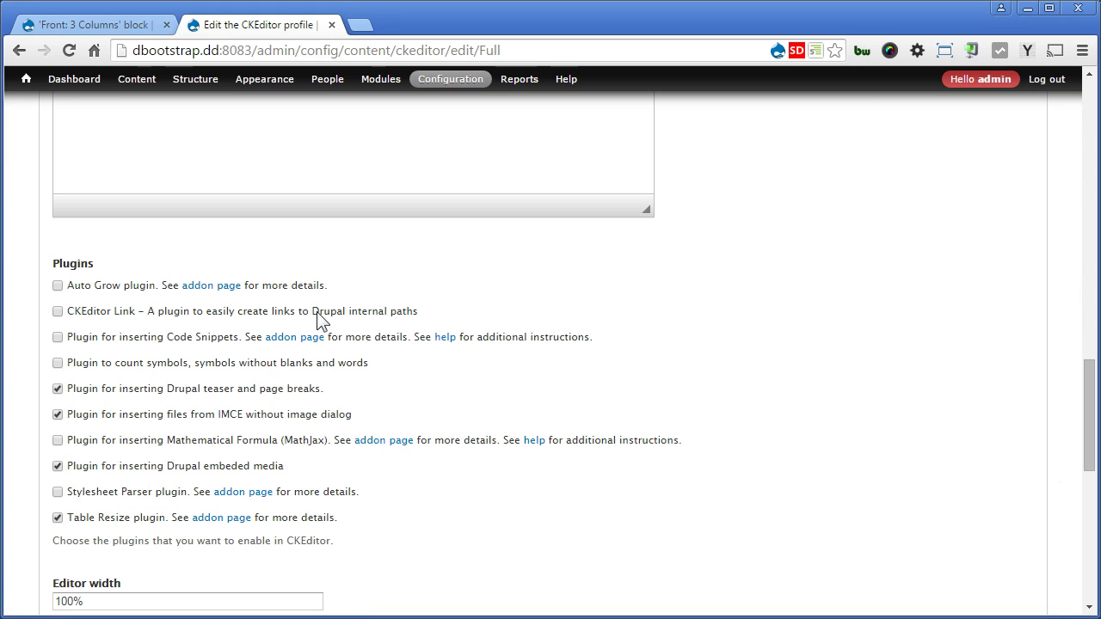
left_click(316, 315)
scroll(121, 336, "down", 15)
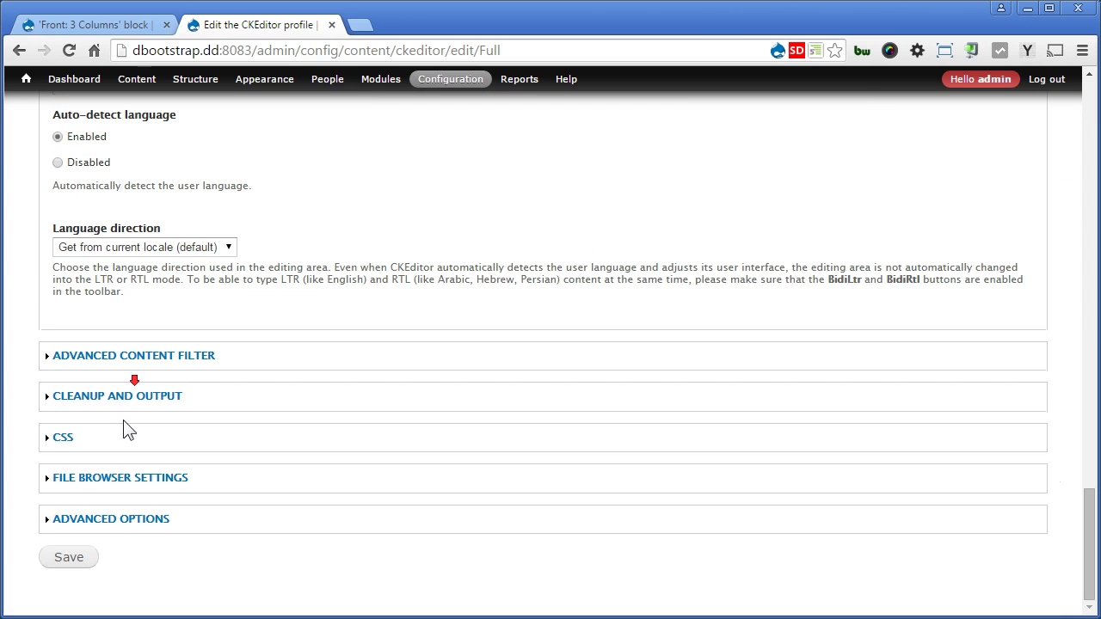
left_click(86, 564)
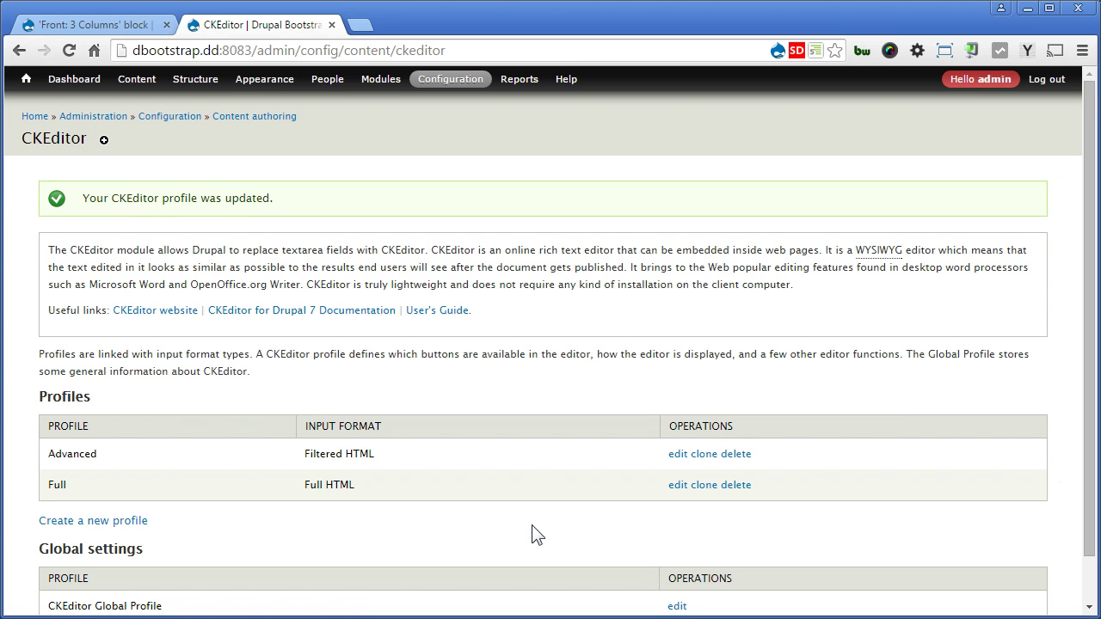
Step: Open CKEditor Link settings via Coffee search 'ckeditor', tick Main menu under Menu items, and save
key("alt+d")
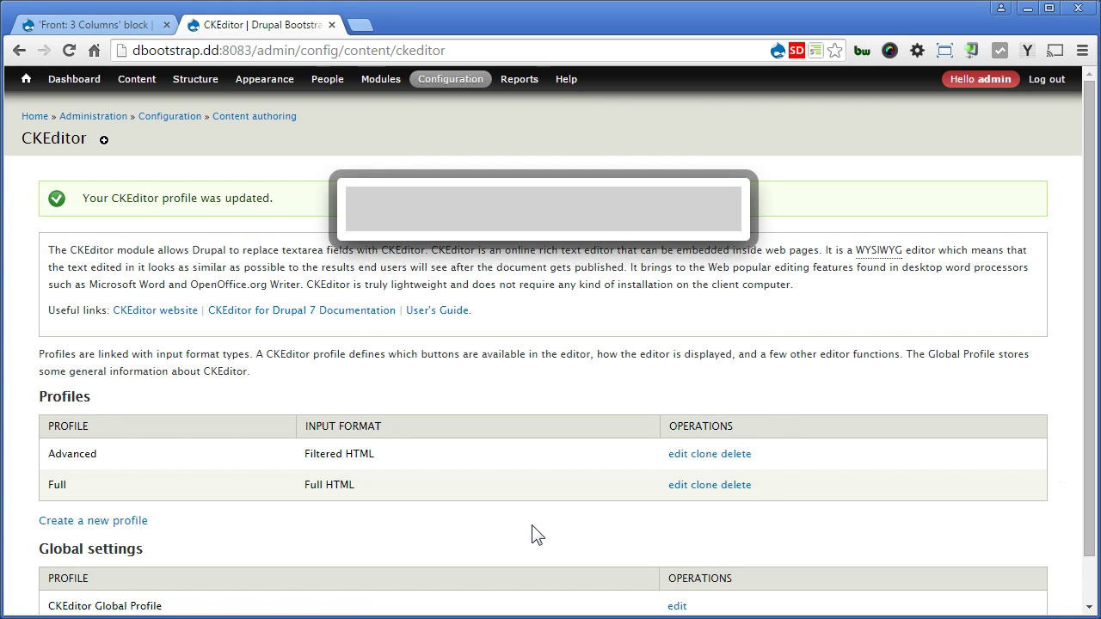
type("ckeditor")
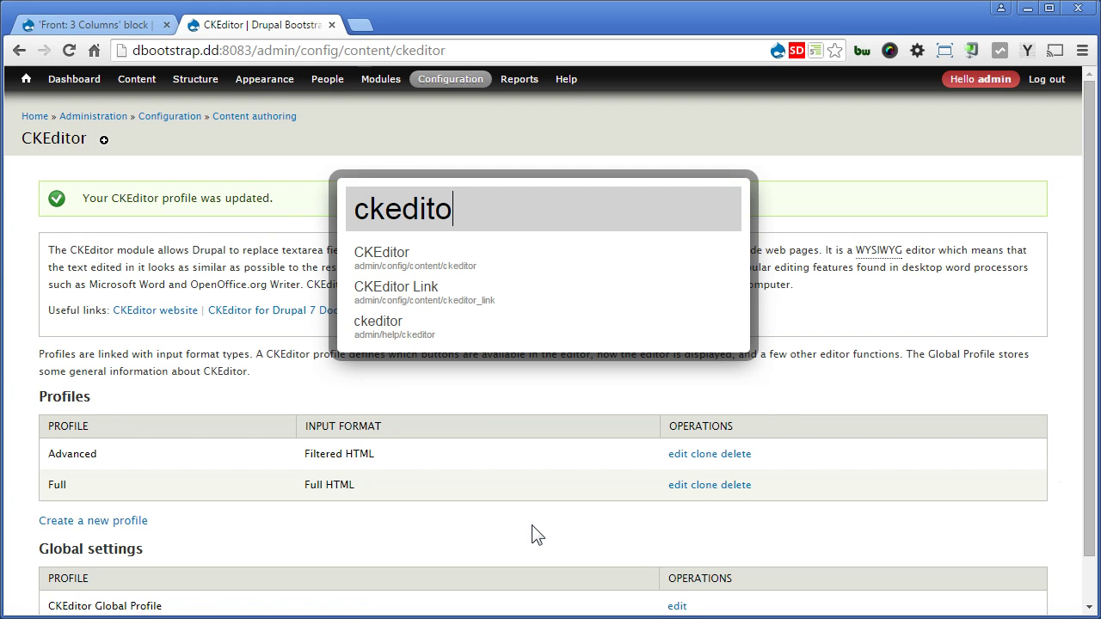
key("Down")
key("Down")
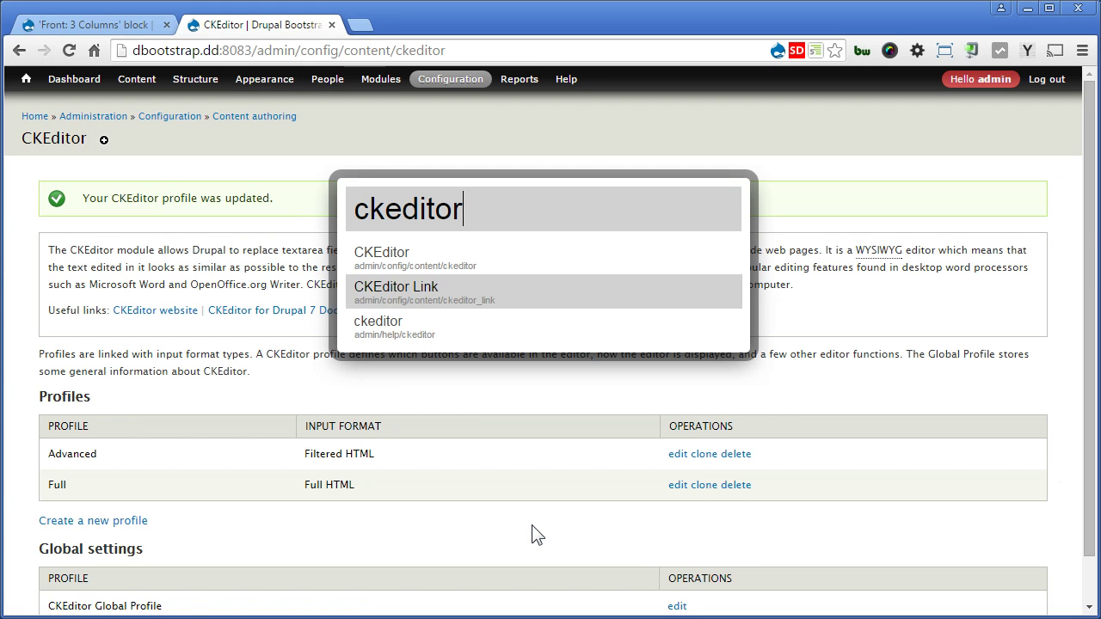
key("Return")
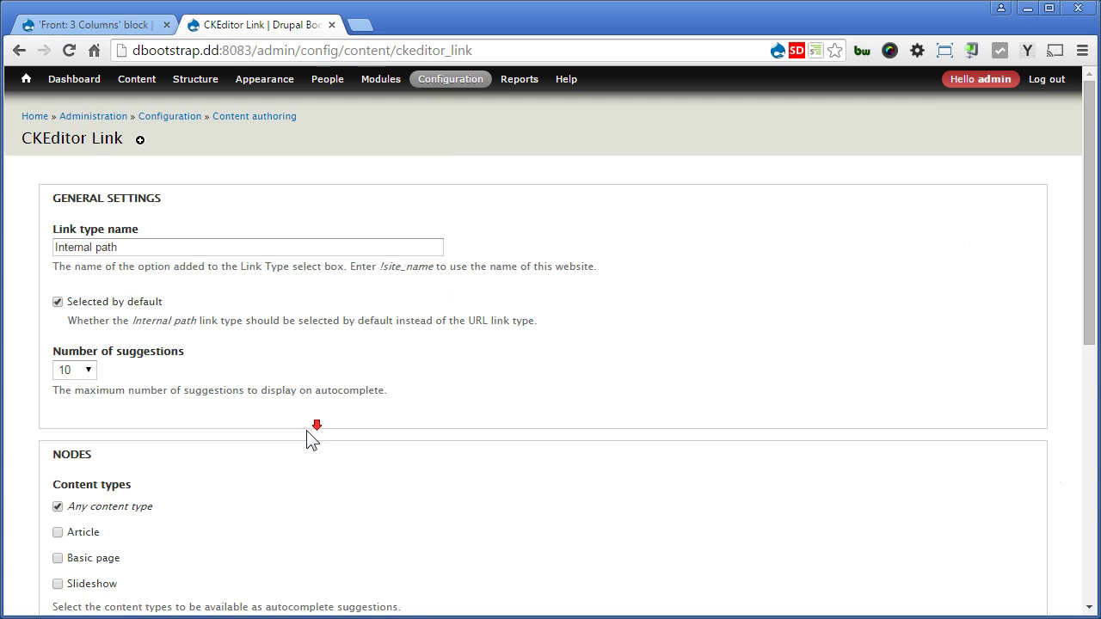
scroll(310, 438, "down", 4)
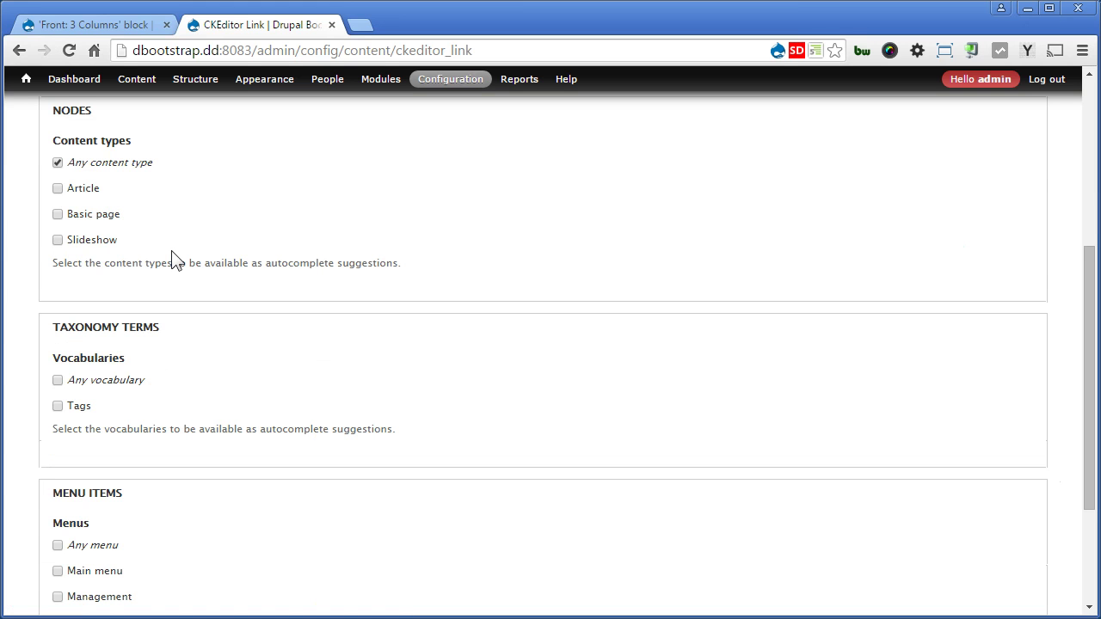
scroll(172, 258, "down", 3)
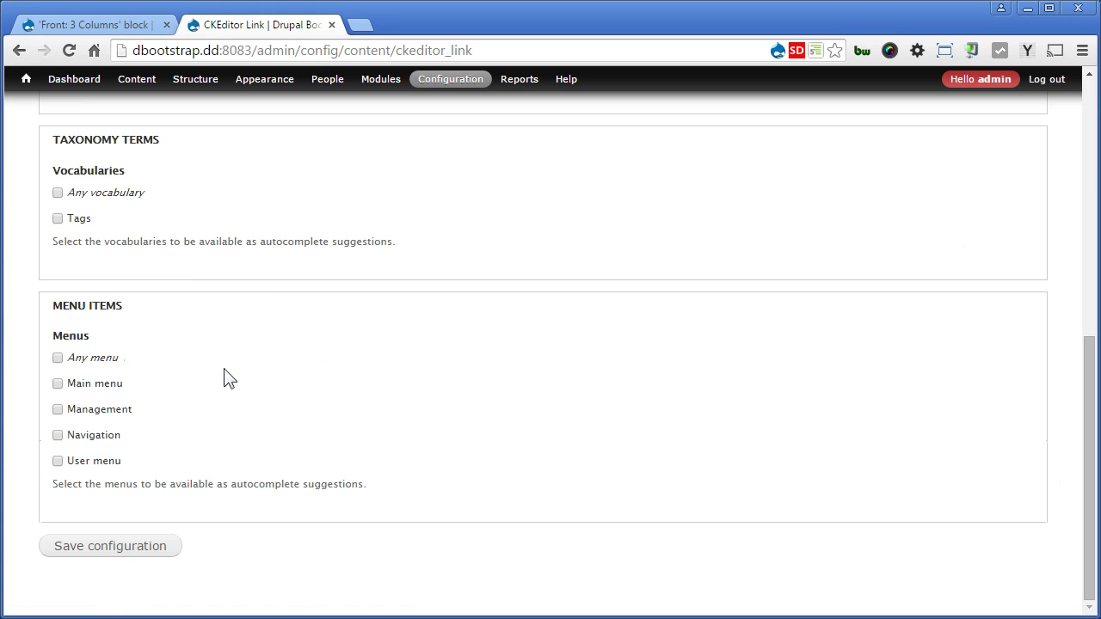
left_click(103, 383)
left_click(145, 551)
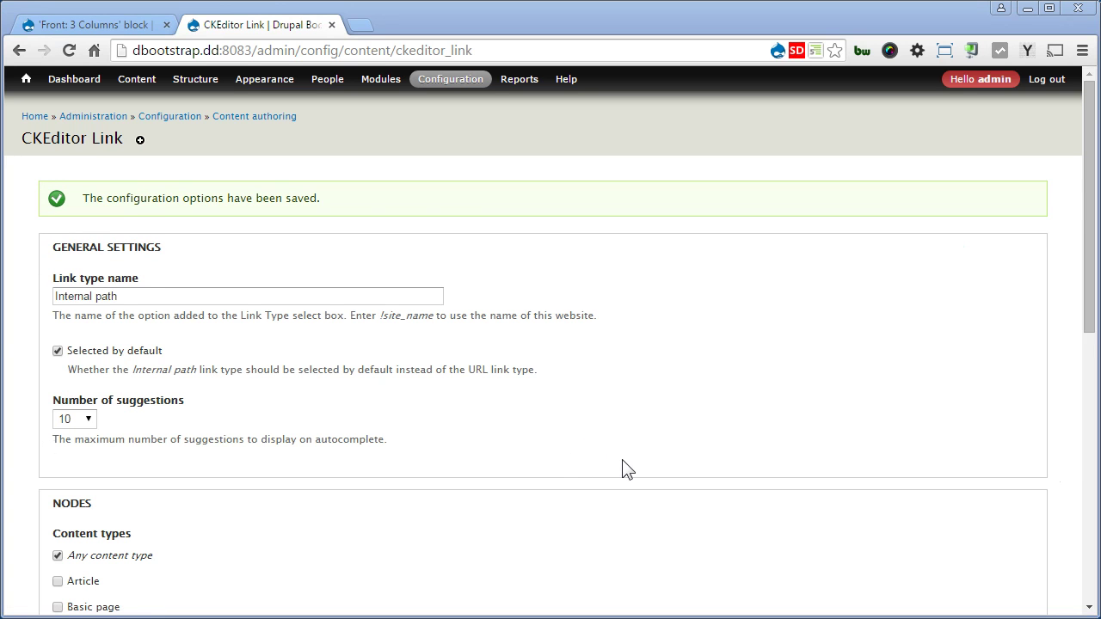
Step: Reload the 'Front: 3 Columns' block page, drag the body editor taller, and place the caret in the first View details link
left_click(86, 24)
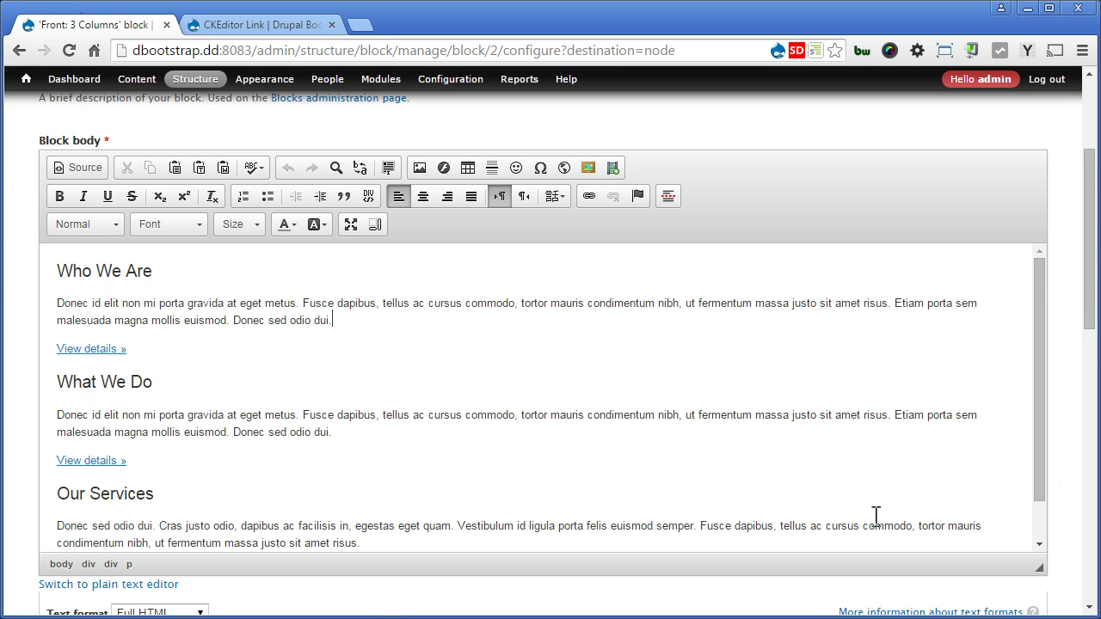
key("F5")
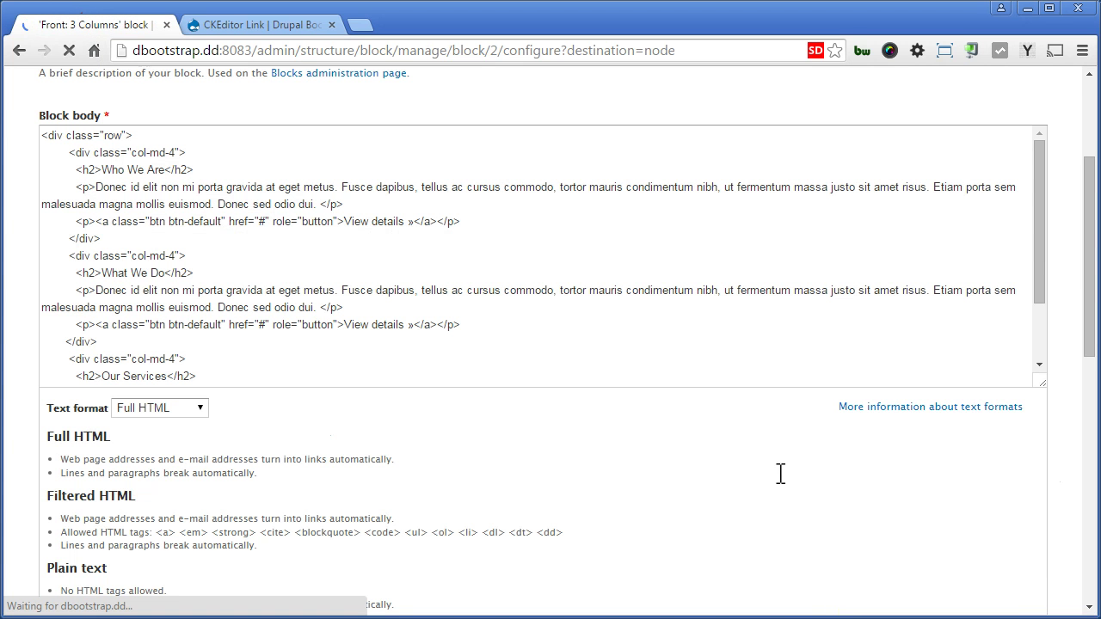
left_click_drag(1037, 427, 1039, 580)
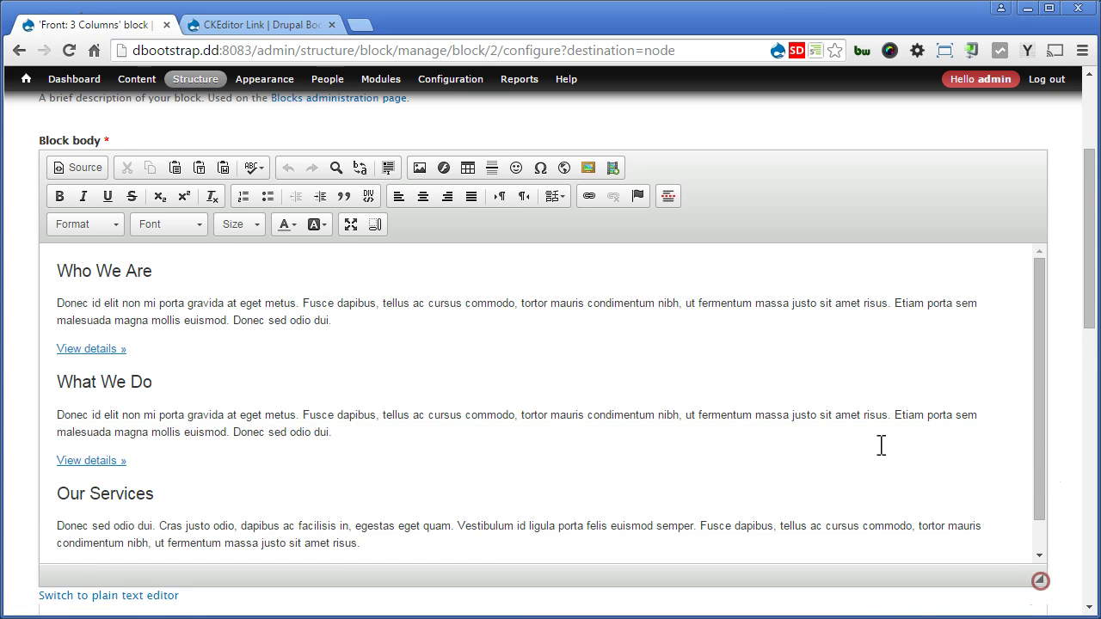
left_click(71, 347)
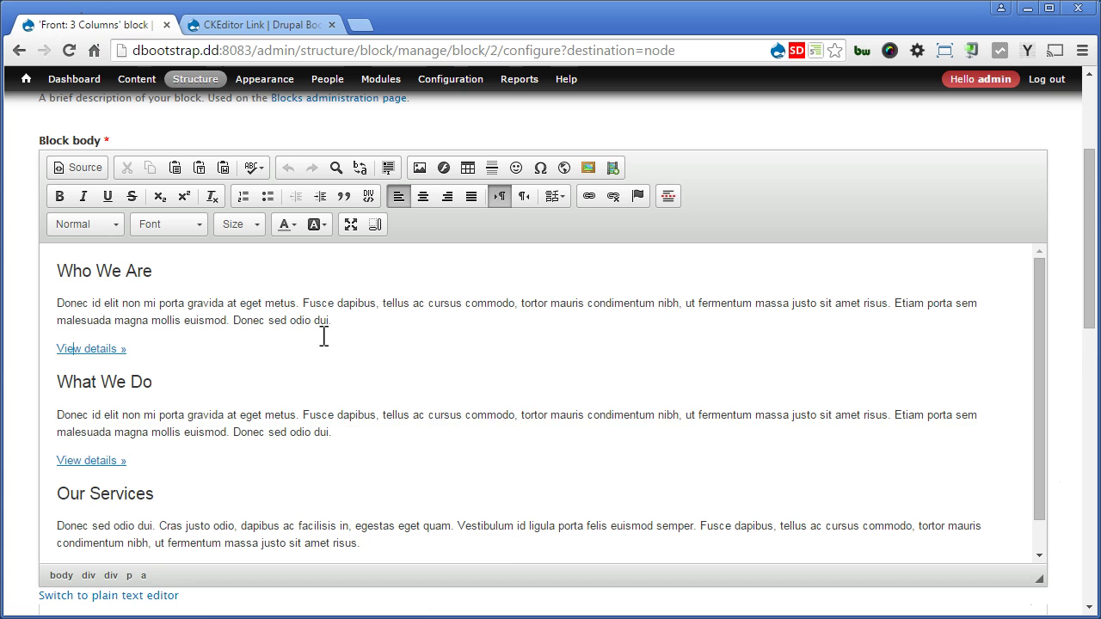
Step: Link the first View details to the Who We Are page as an internal path
left_click(589, 197)
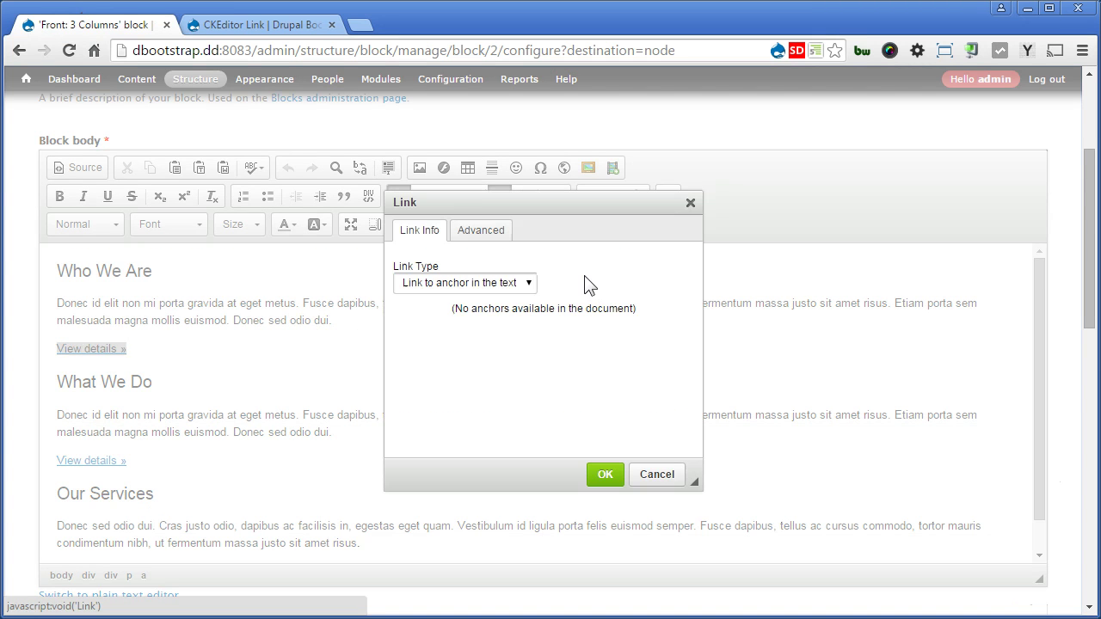
left_click(513, 284)
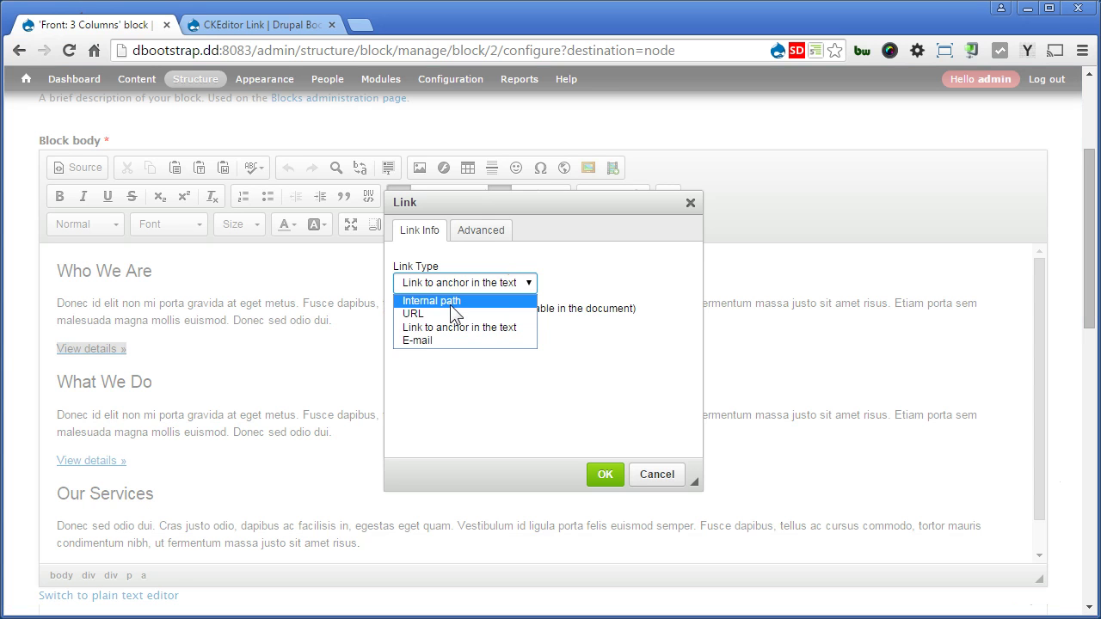
left_click(453, 302)
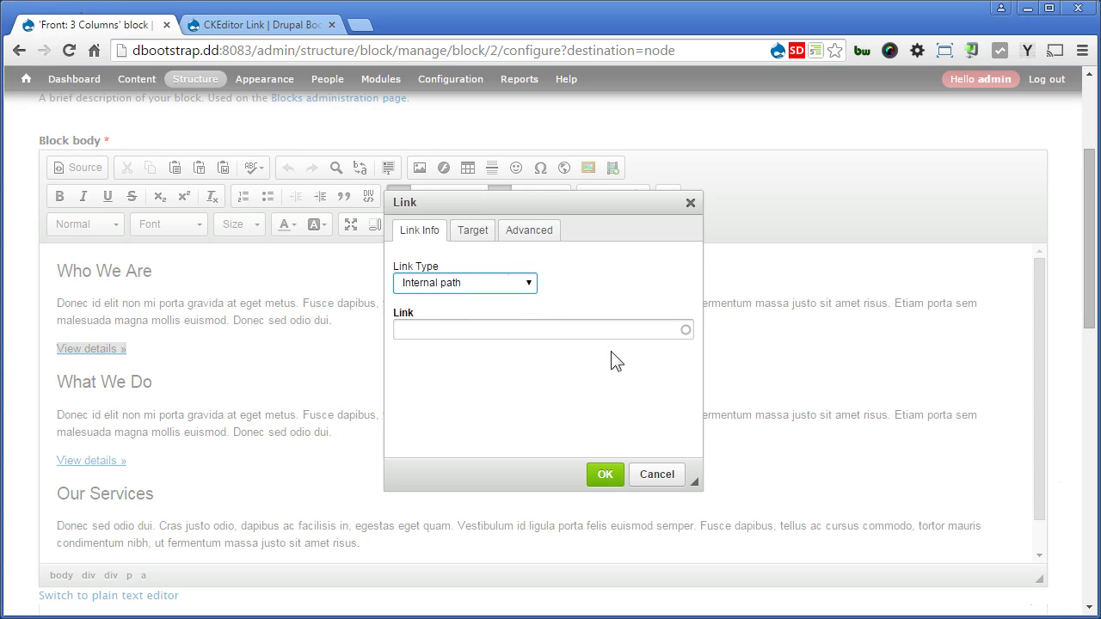
left_click(611, 331)
type("who")
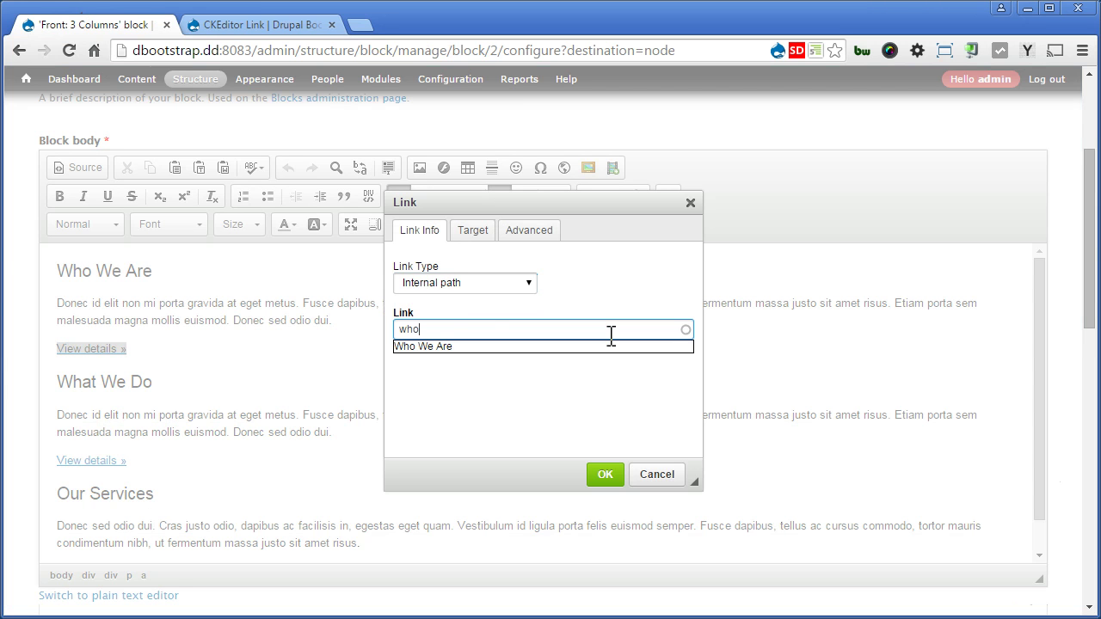
left_click(609, 345)
left_click(603, 475)
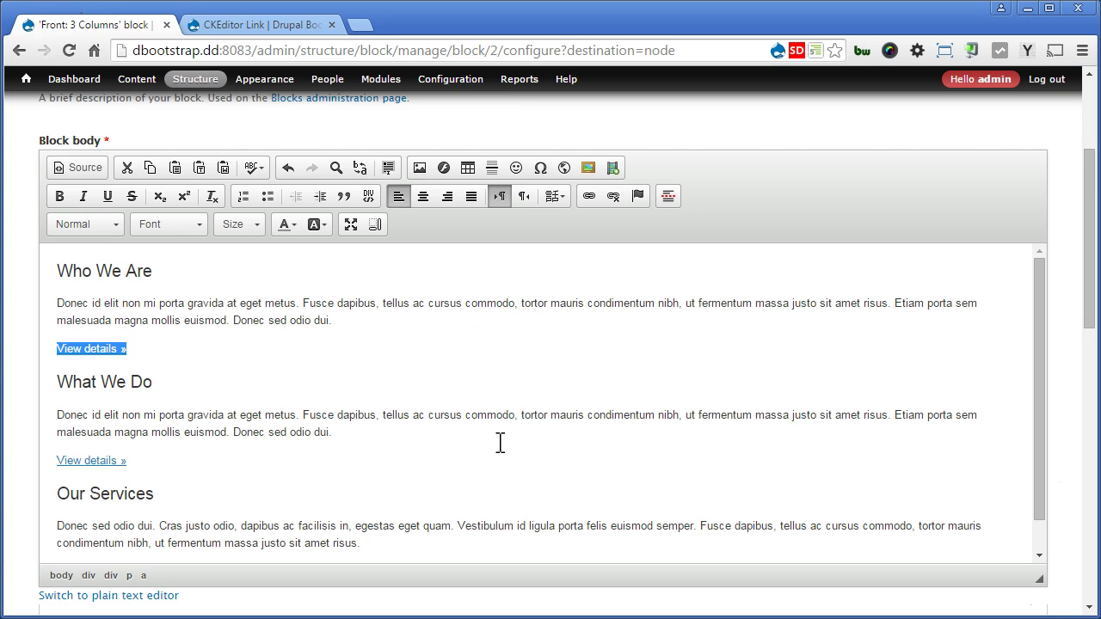
Step: Link the second View details to the What We Do page as an internal path
left_click(92, 456)
left_click(589, 196)
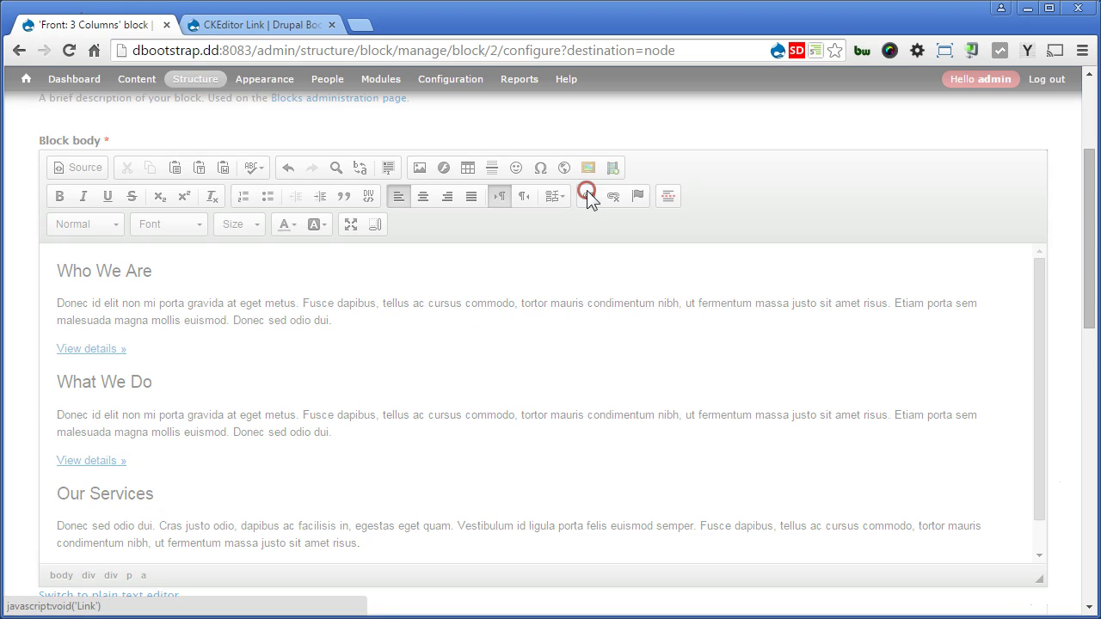
left_click(516, 289)
left_click(503, 299)
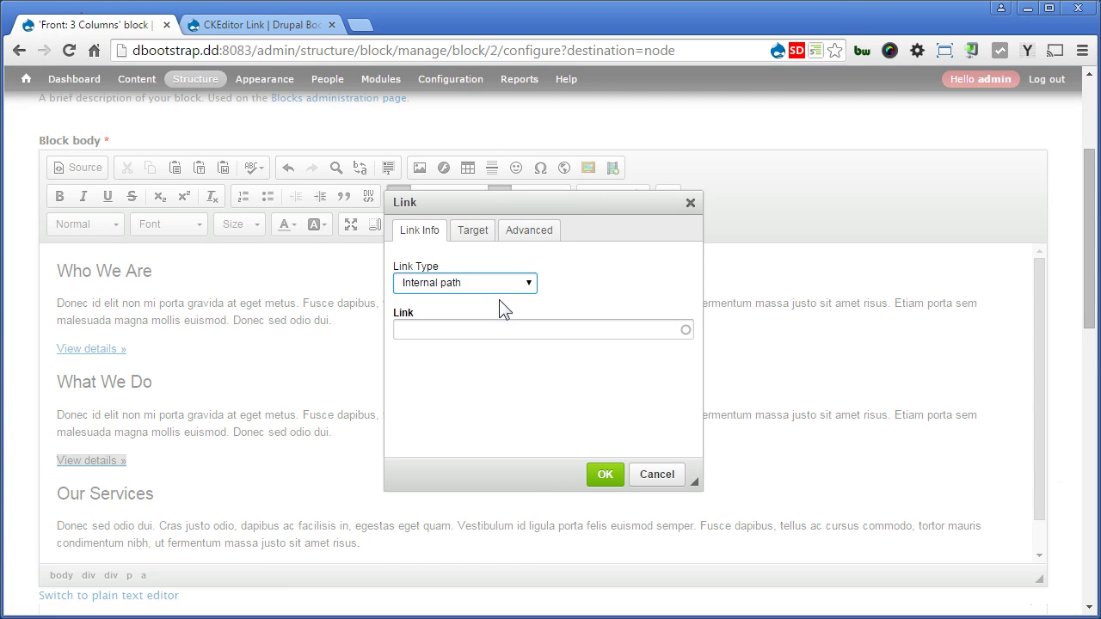
left_click(499, 331)
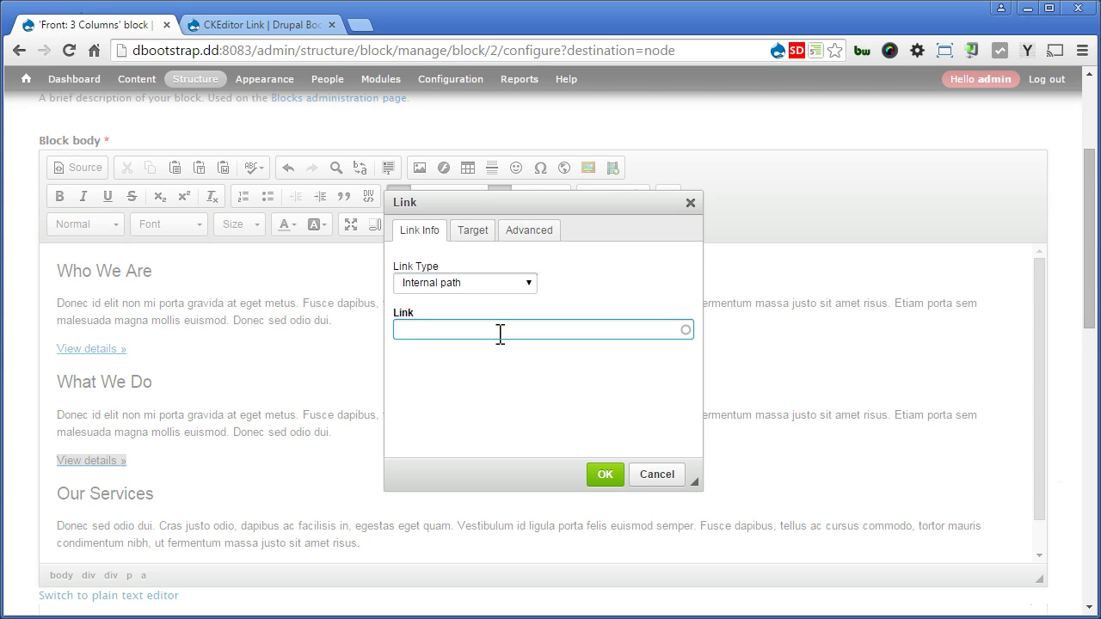
type("what")
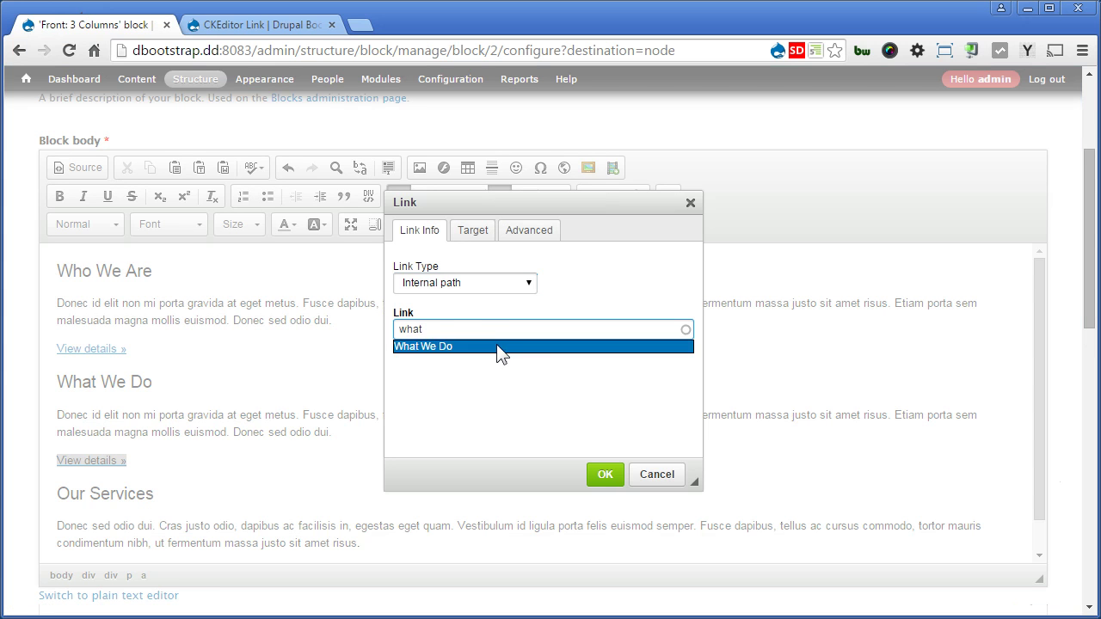
left_click(499, 347)
left_click(604, 474)
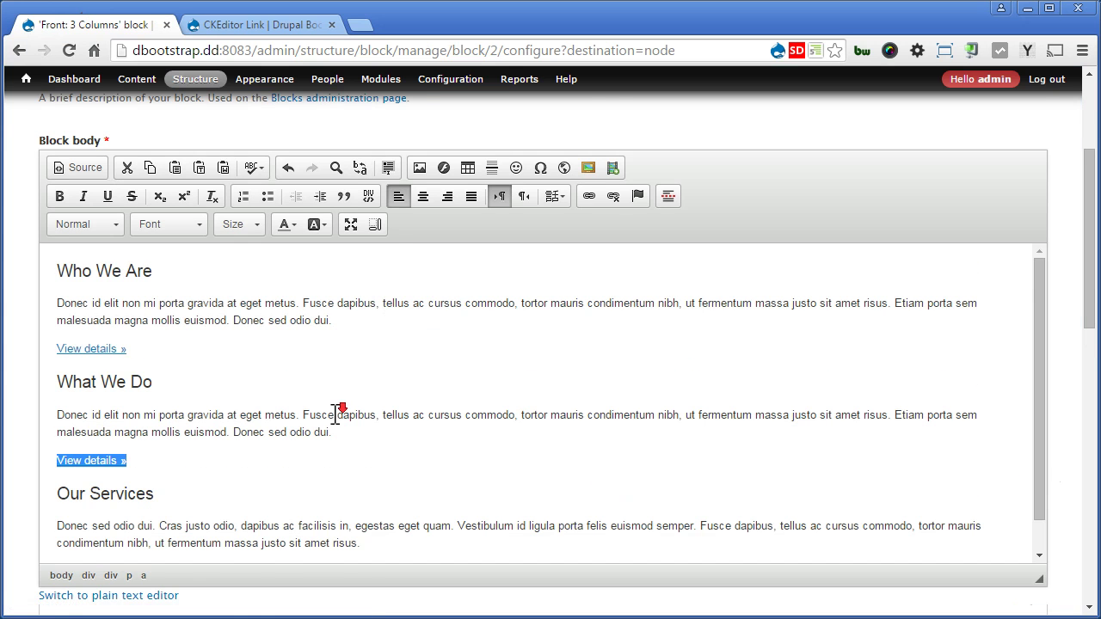
Step: Link the View details under Our Services to the Our Services page as an internal path
scroll(259, 422, "down", 2)
left_click(111, 449)
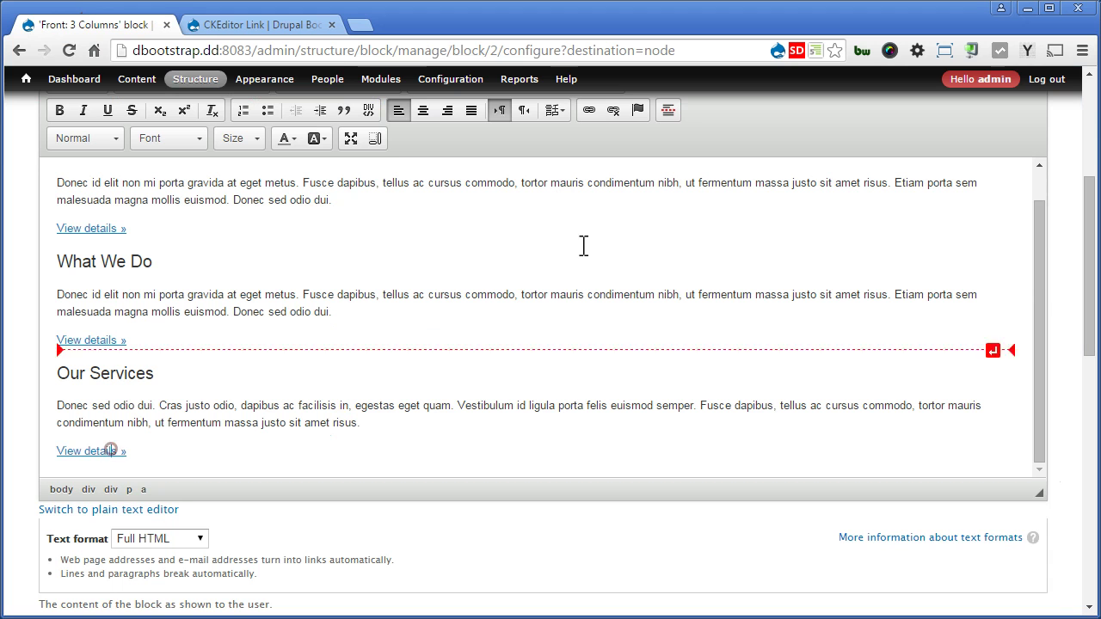
left_click(588, 111)
left_click(527, 286)
left_click(494, 298)
left_click(499, 327)
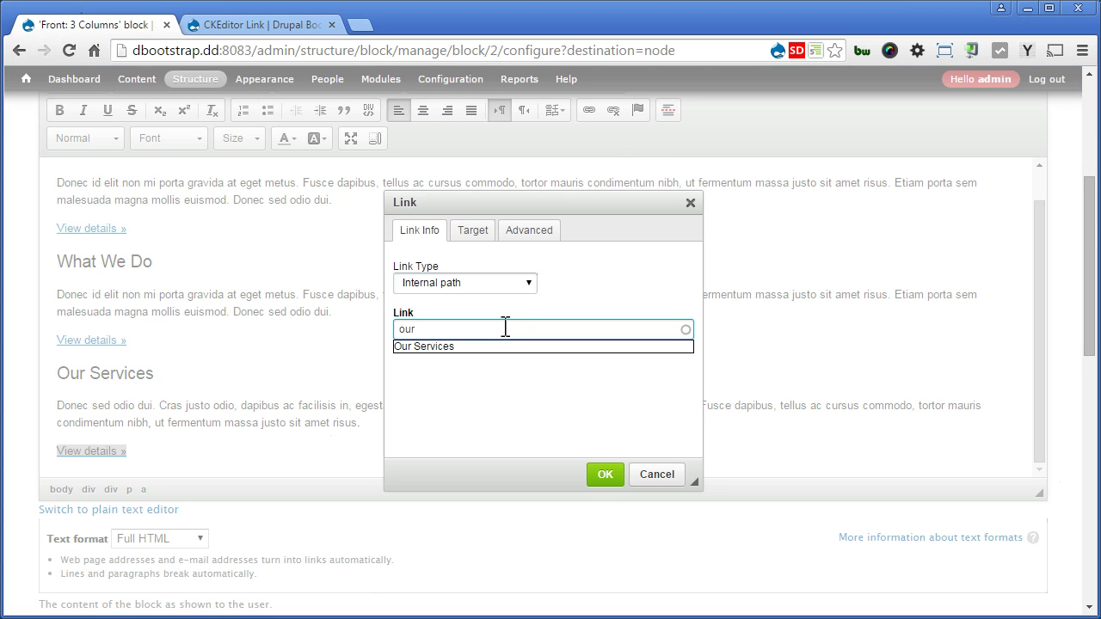
left_click(490, 346)
left_click(606, 475)
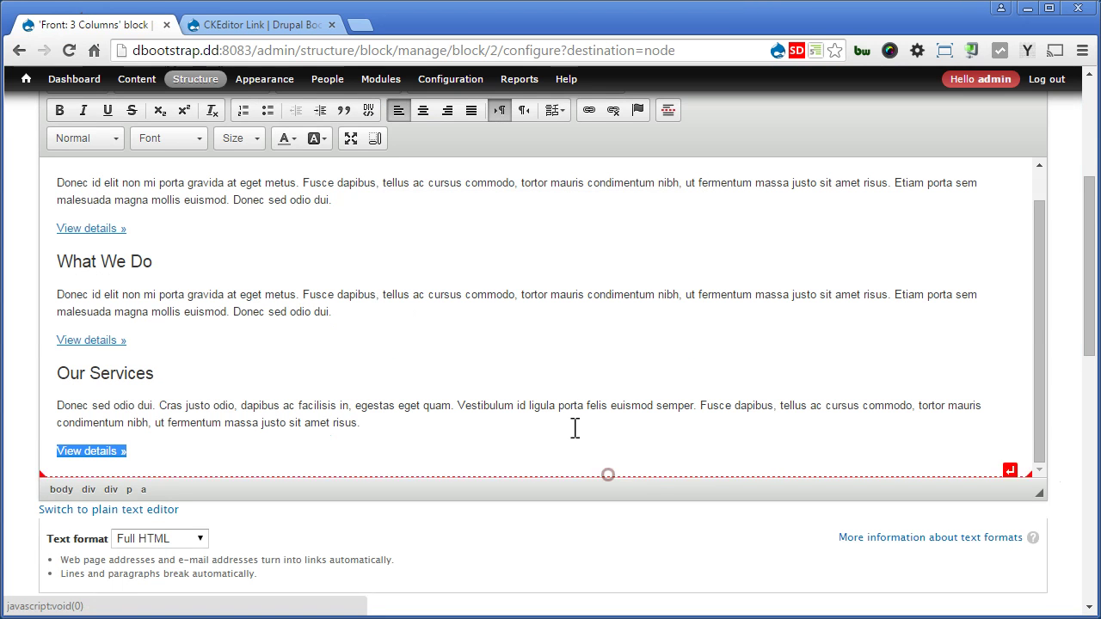
Step: In Source view, delete the opening <div class="row"> line and the final closing </div>
scroll(499, 361, "down", 3)
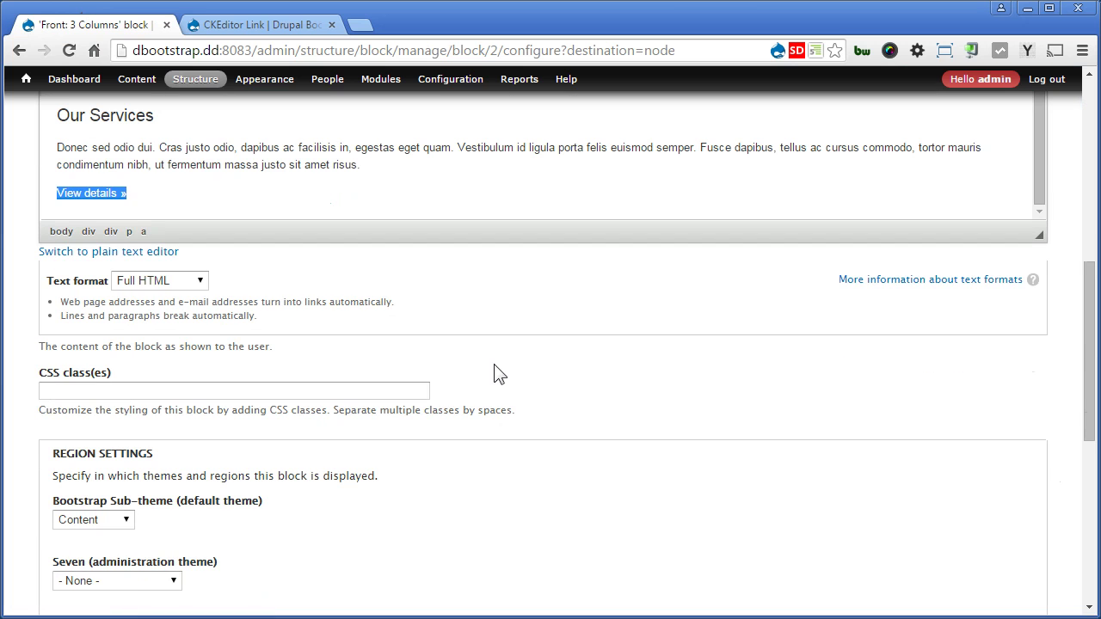
left_click(394, 389)
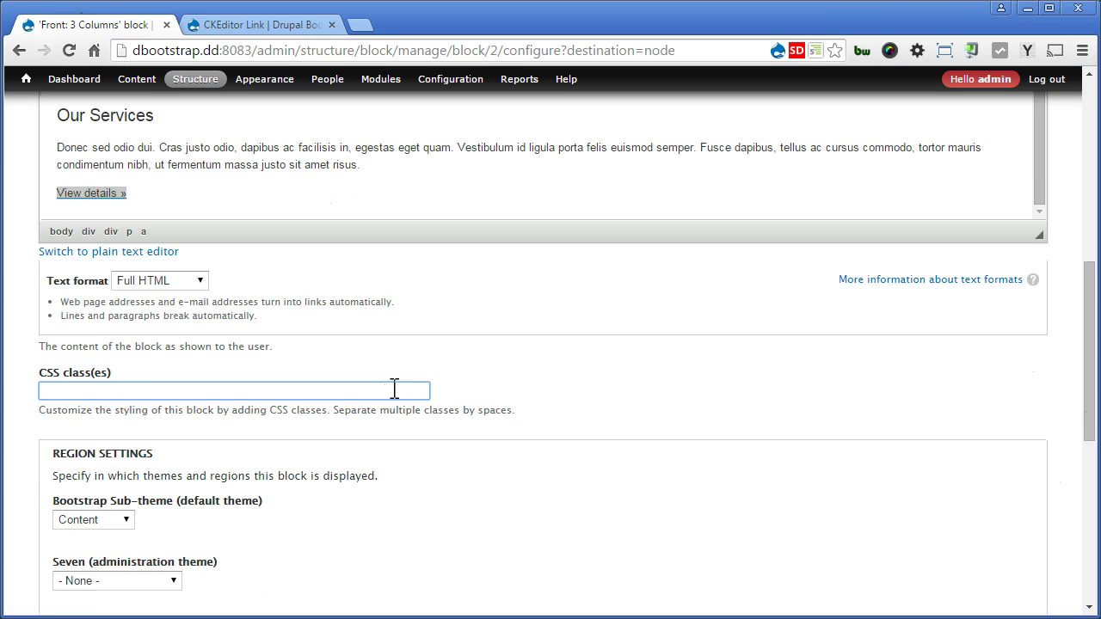
scroll(38, 326, "up", 4)
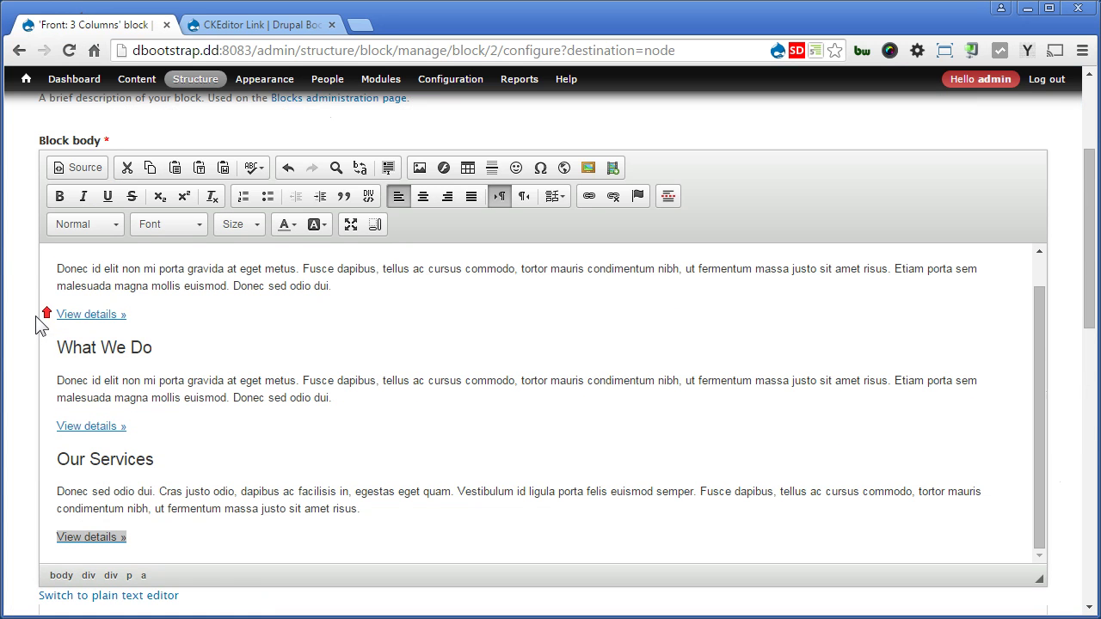
left_click(78, 167)
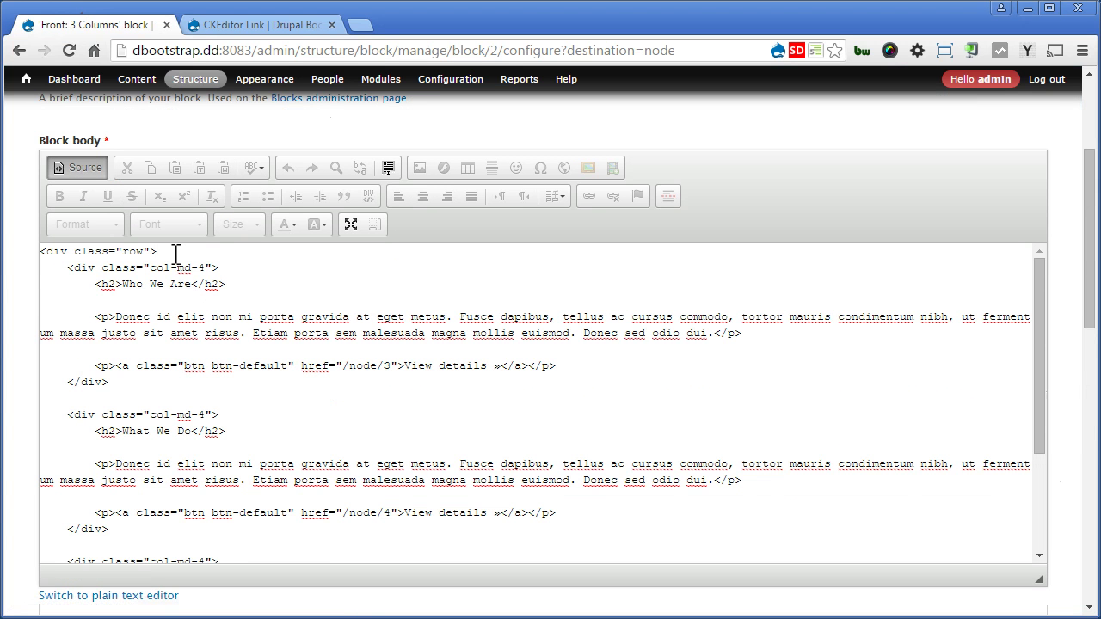
left_click_drag(172, 251, 21, 251)
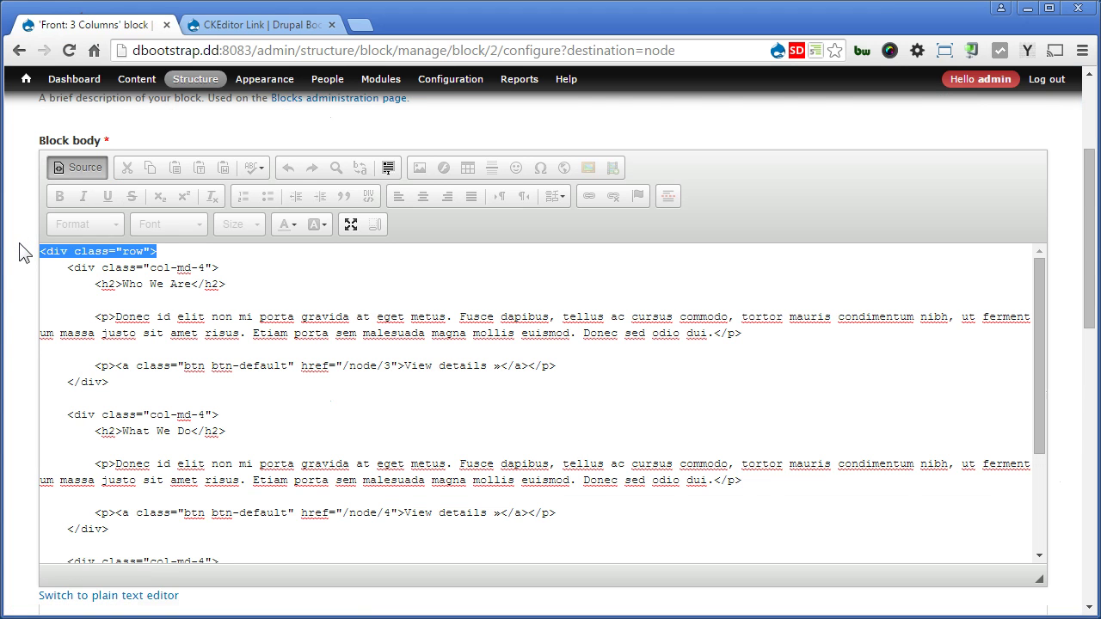
key("Delete")
scroll(74, 292, "down", 10)
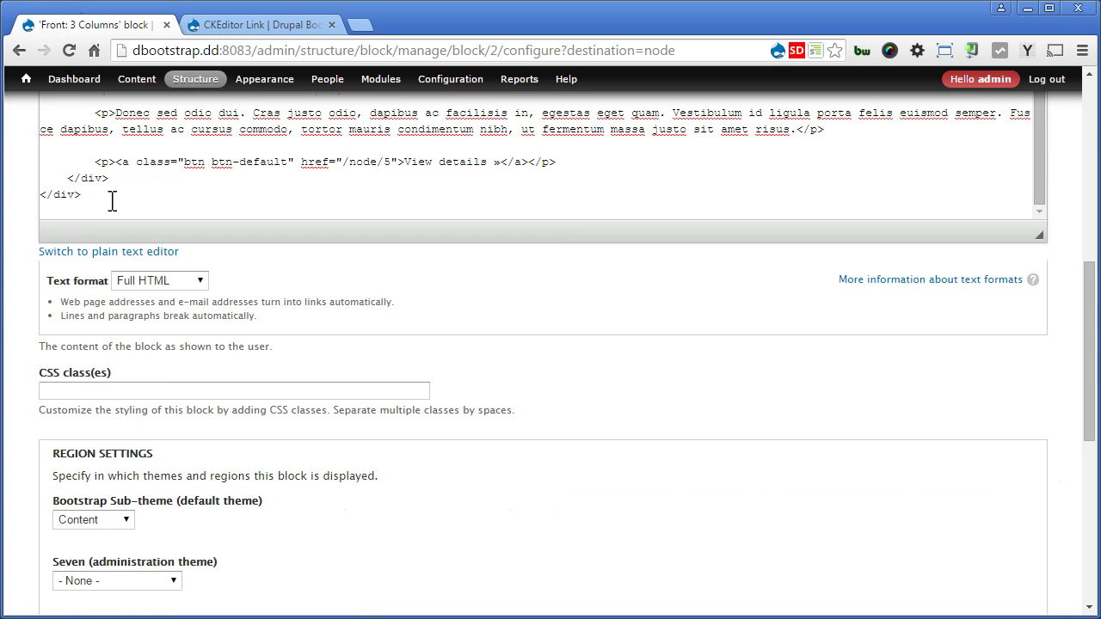
left_click_drag(111, 201, 38, 196)
key("Delete")
Step: Enter 'row front-3-cols' in the block's CSS class(es) field
left_click(69, 389)
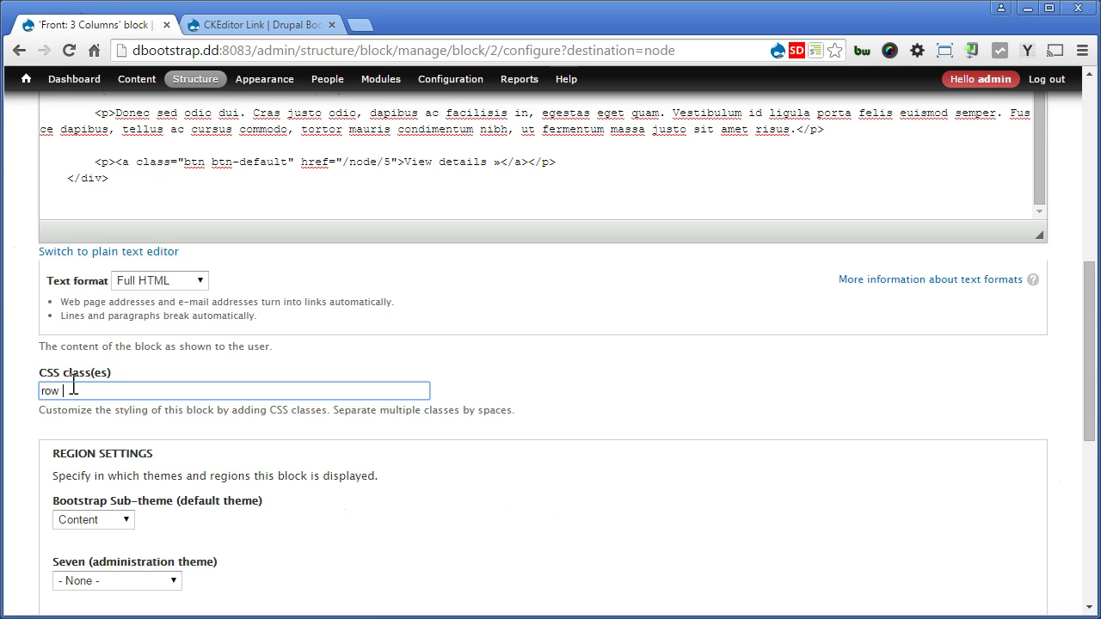
type("front-3-cols")
scroll(209, 339, "down", 2)
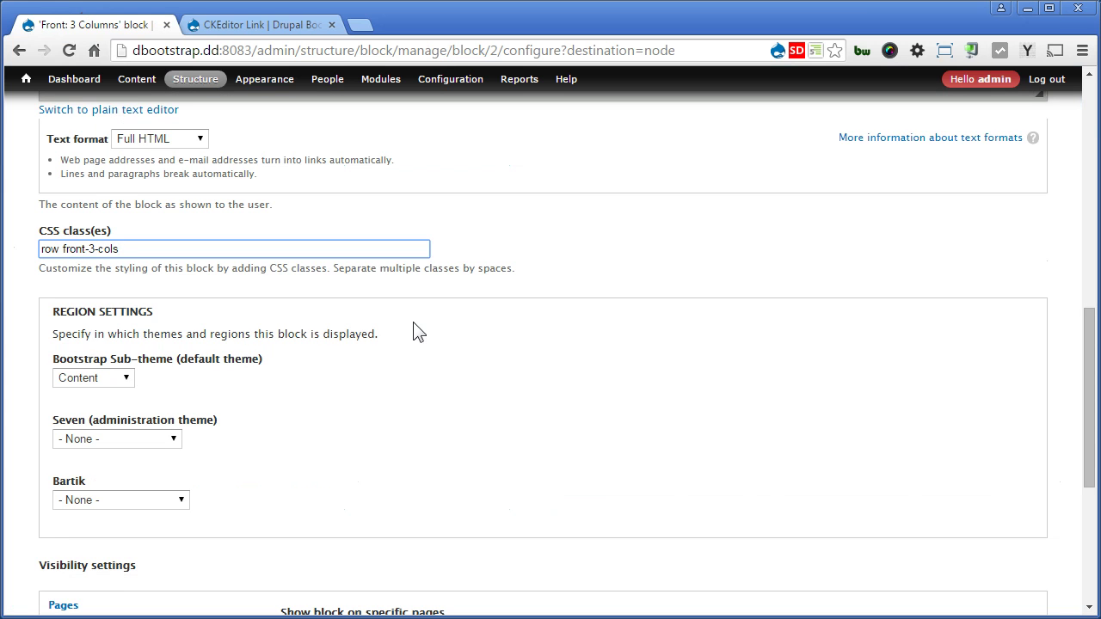
Step: Add btn-primary after btn-default in the node/3, node/4 and node/5 View details links
scroll(417, 325, "up", 3)
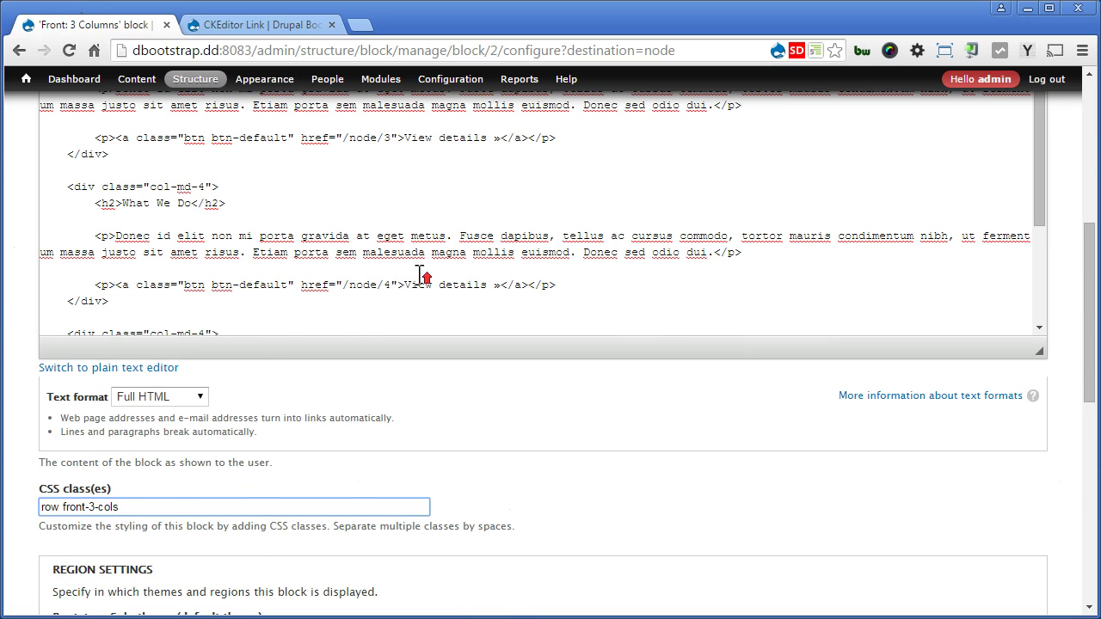
scroll(422, 275, "up", 1)
left_click(288, 224)
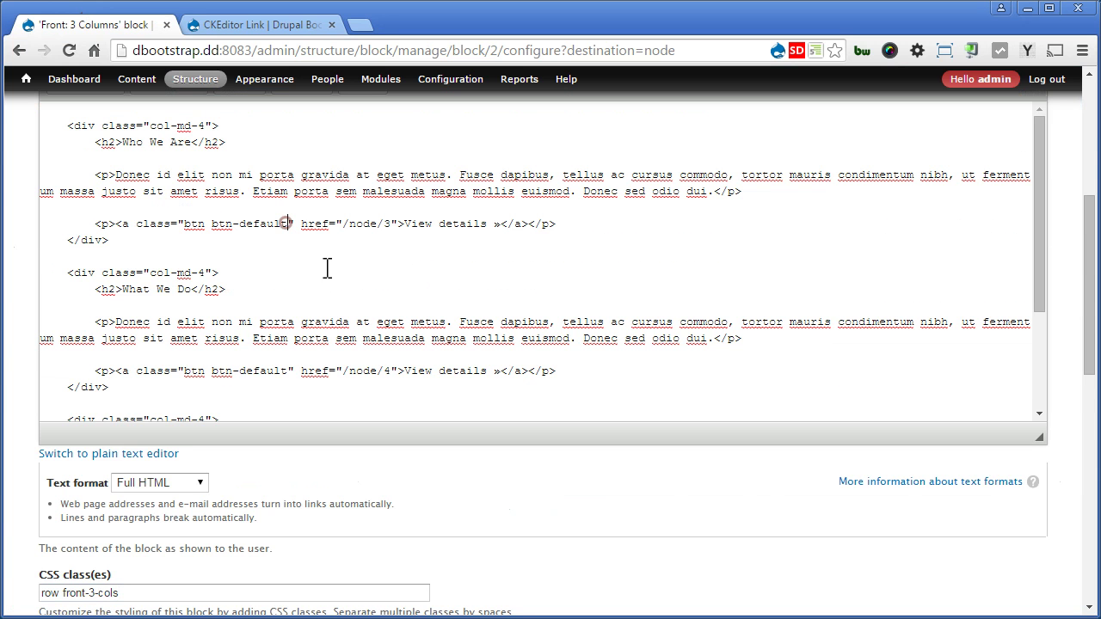
type("btn")
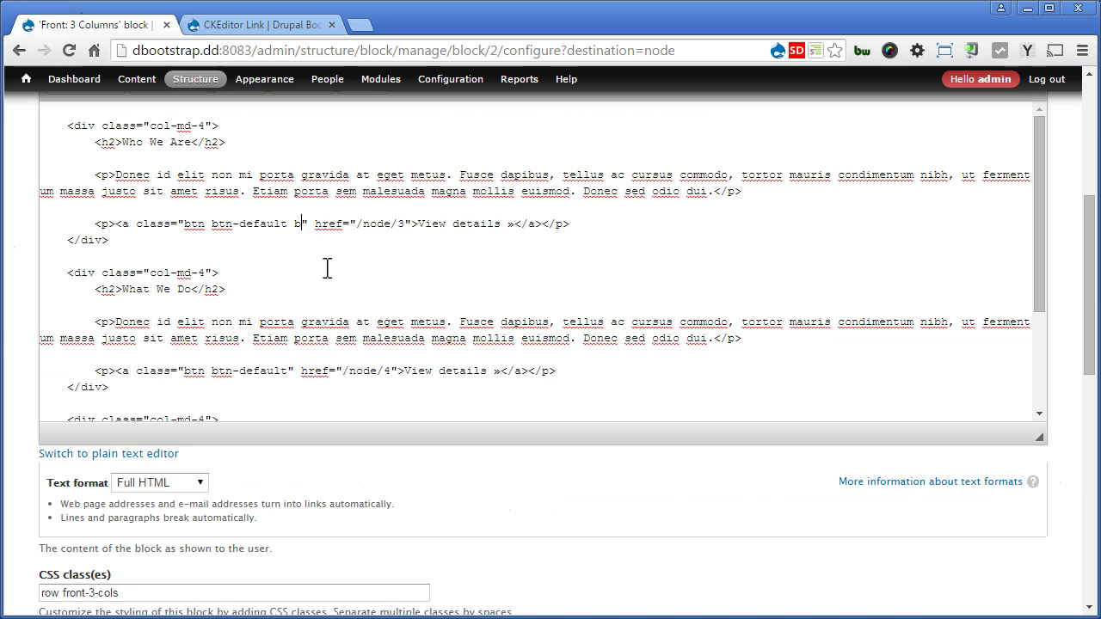
type("-primary")
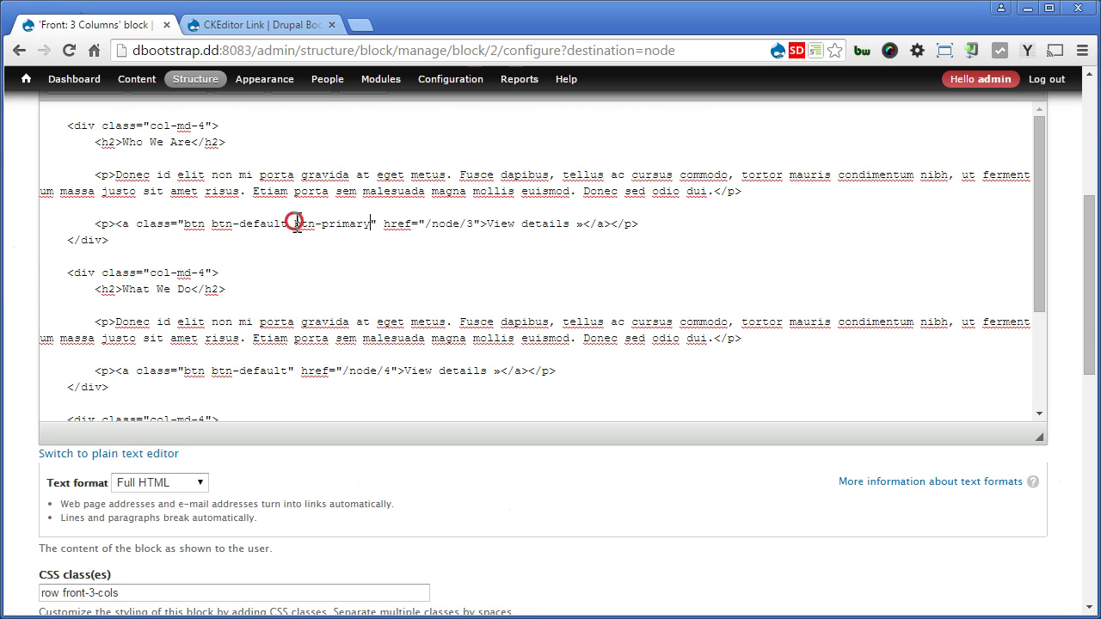
left_click_drag(295, 223, 373, 224)
key("ctrl+c")
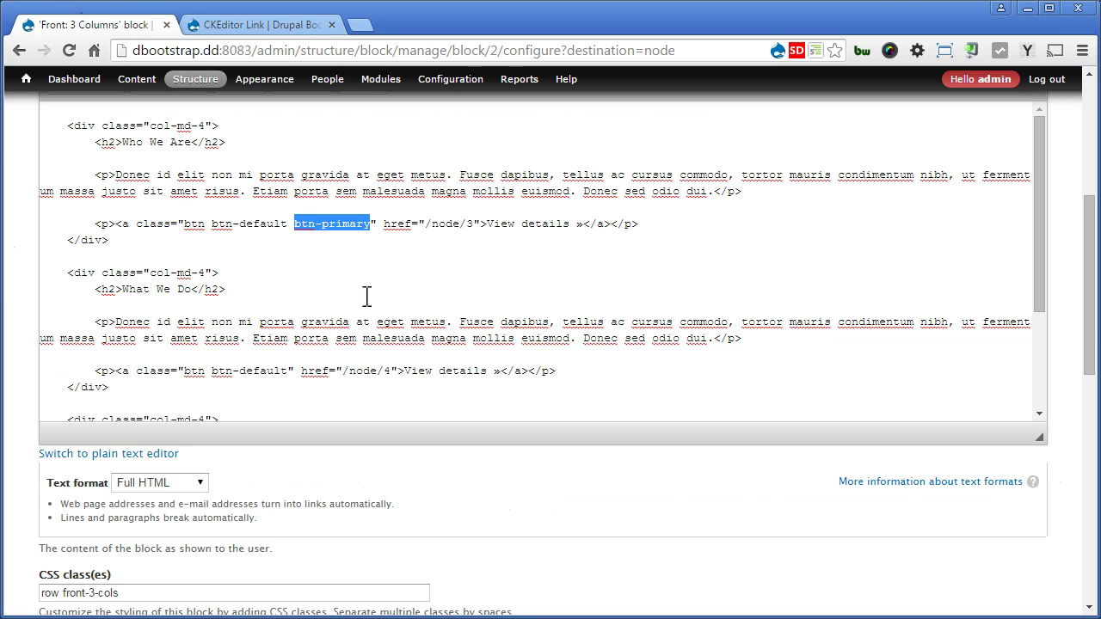
scroll(367, 298, "down", 1)
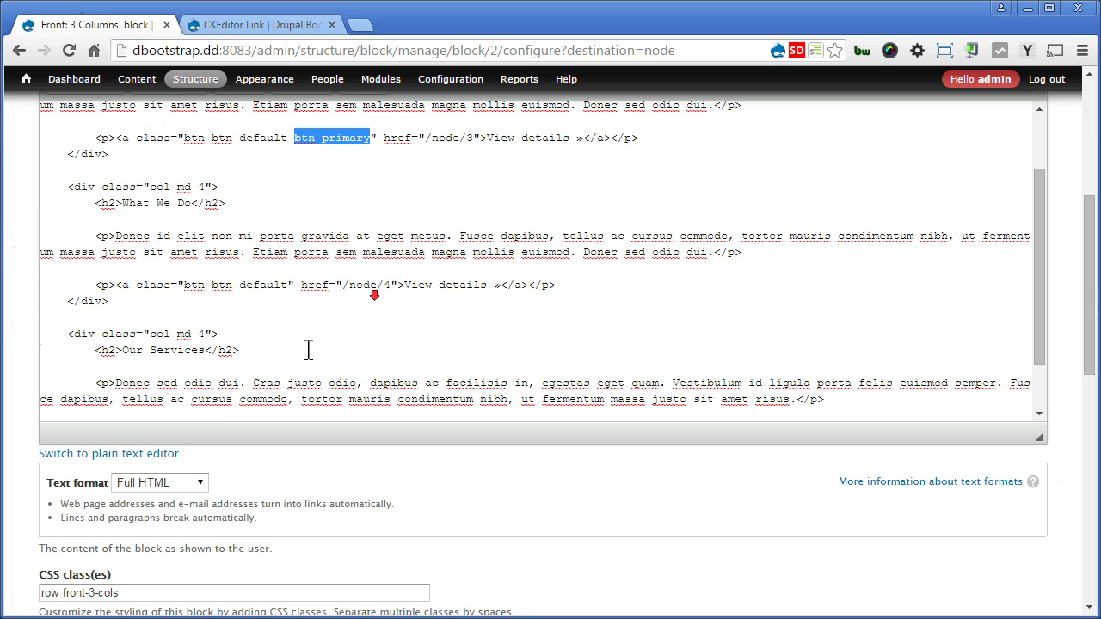
left_click(290, 285)
key("ctrl+v")
left_click(312, 336)
scroll(314, 339, "down", 2)
left_click(290, 295)
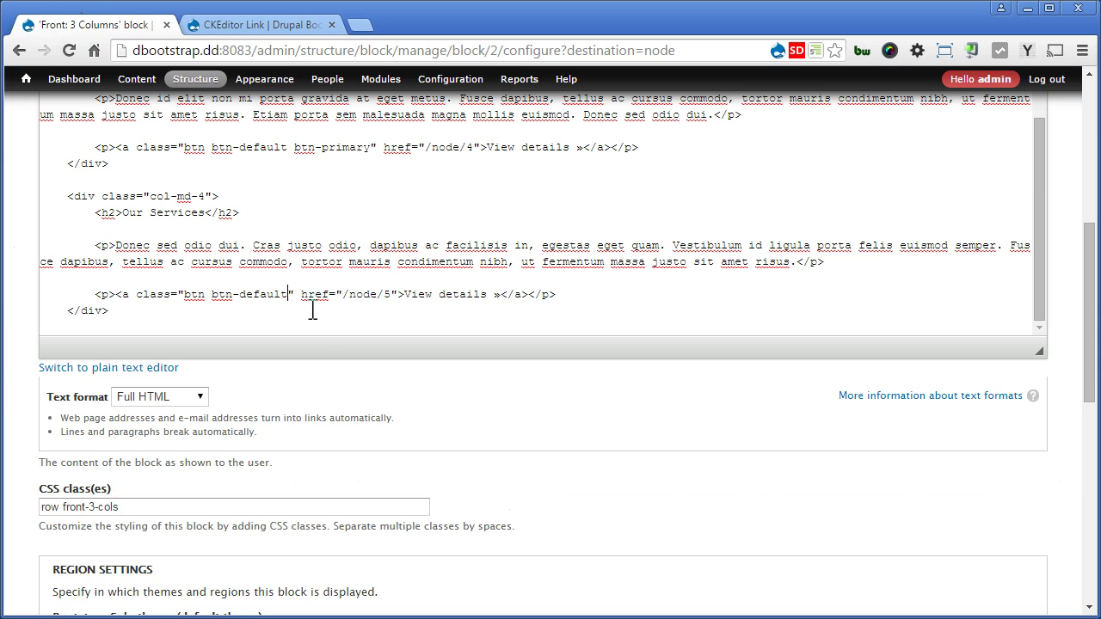
key("ctrl+v")
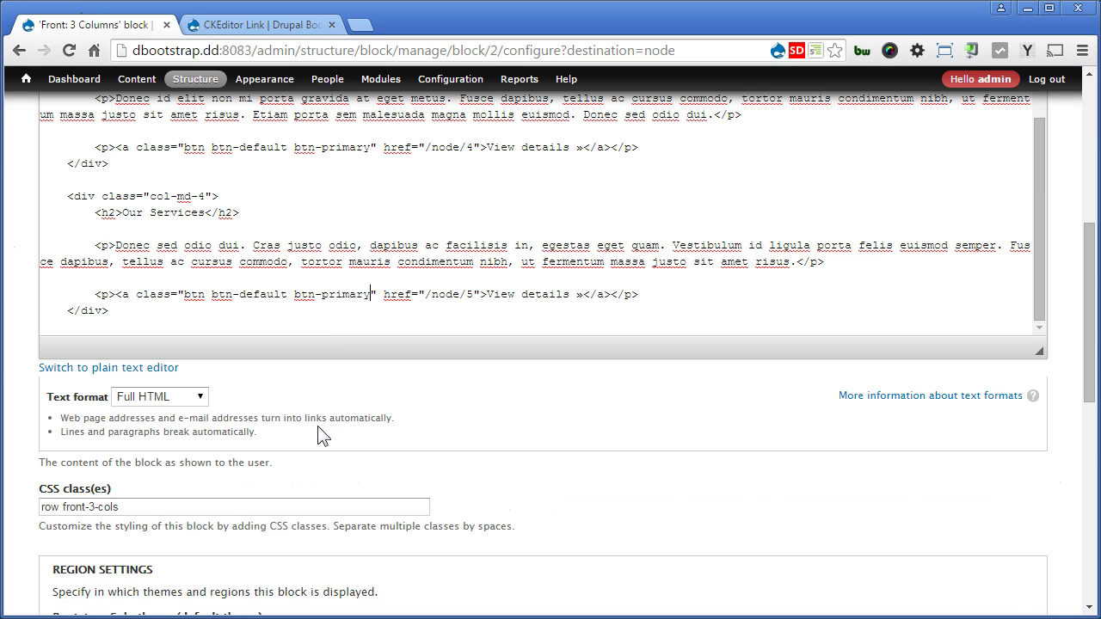
scroll(317, 430, "down", 10)
Step: Save the block, dismiss the saved message, and scroll down to the blue View details buttons
left_click(86, 547)
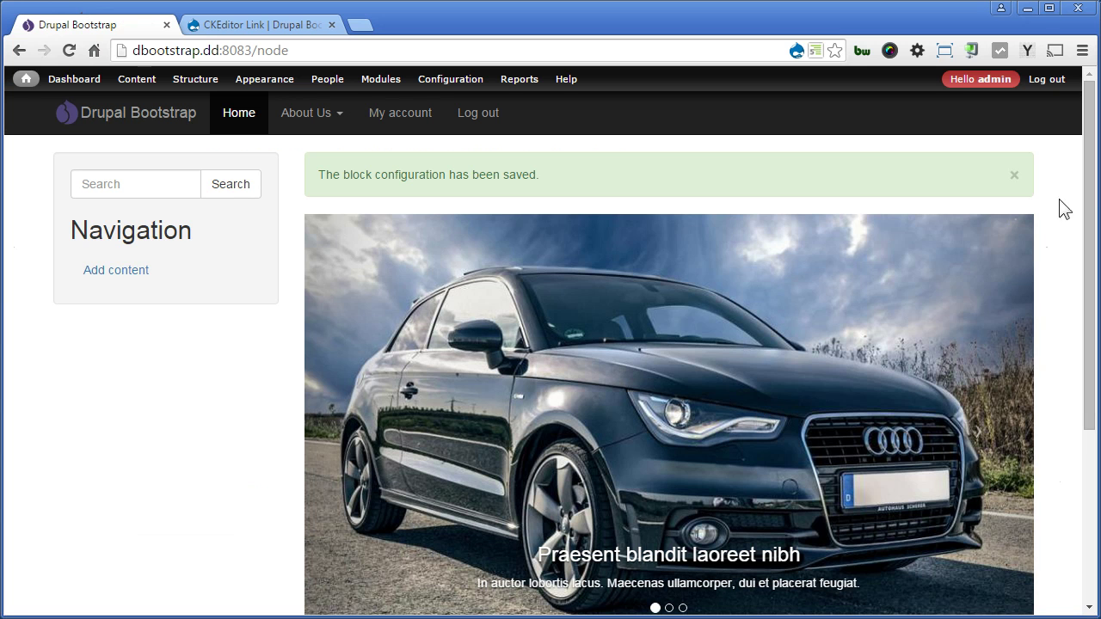
left_click(1016, 178)
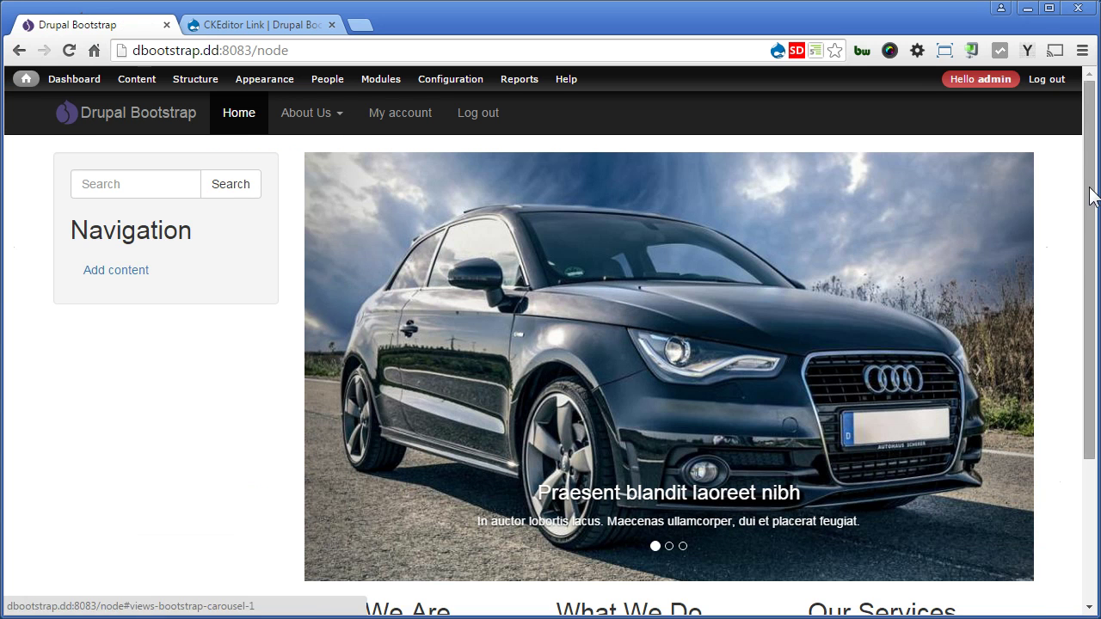
left_click_drag(1089, 197, 1067, 386)
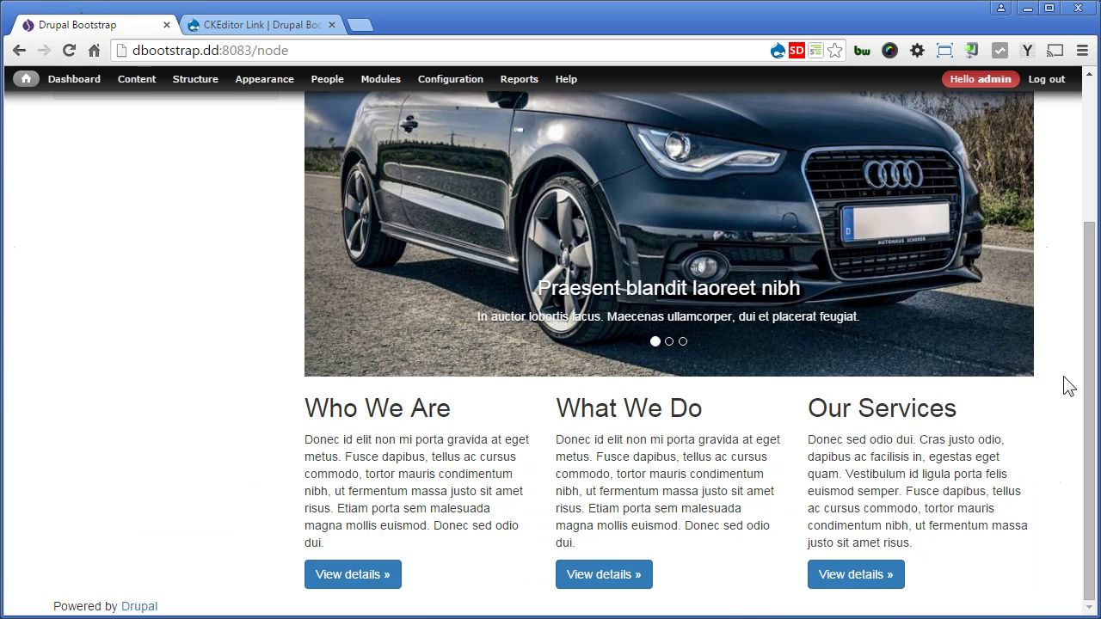
right_click(905, 431)
left_click(904, 431)
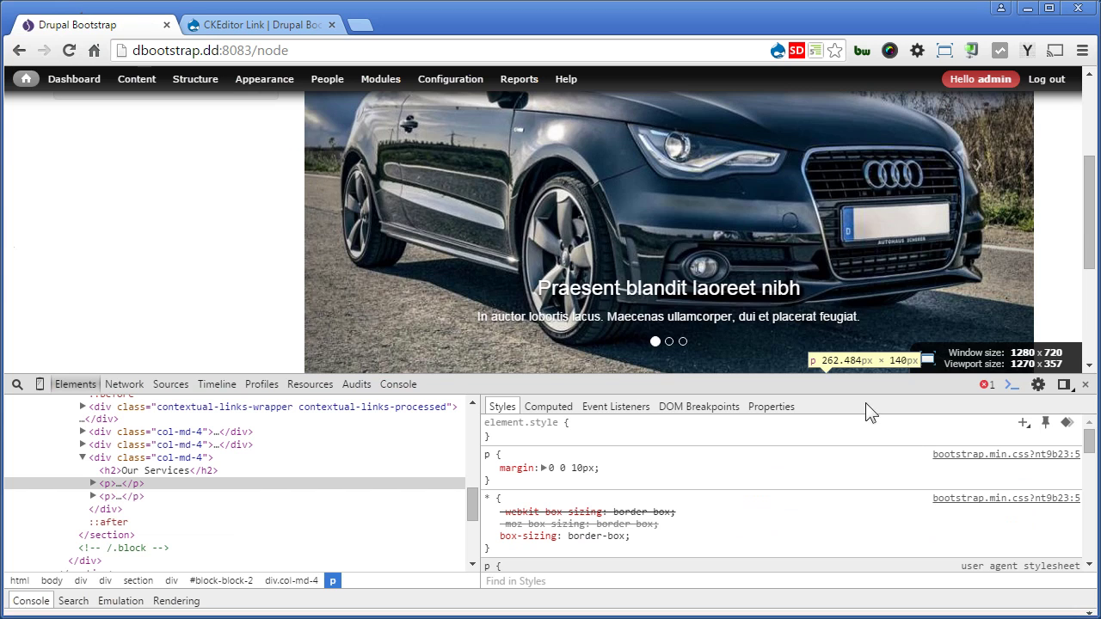
scroll(801, 286, "down", 3)
scroll(209, 456, "up", 2)
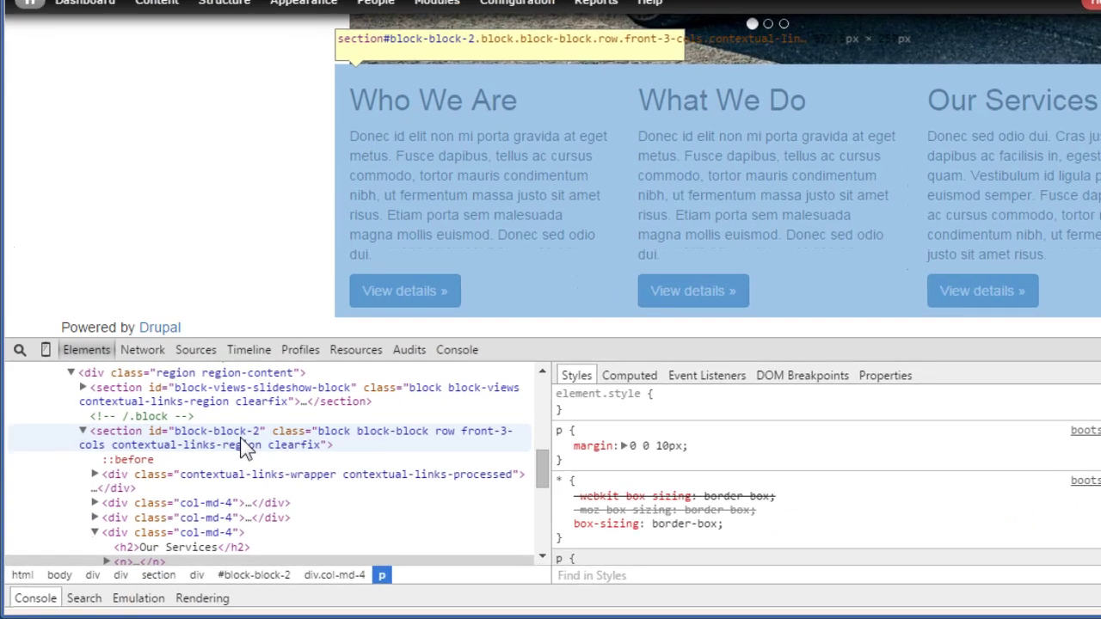
left_click(247, 449)
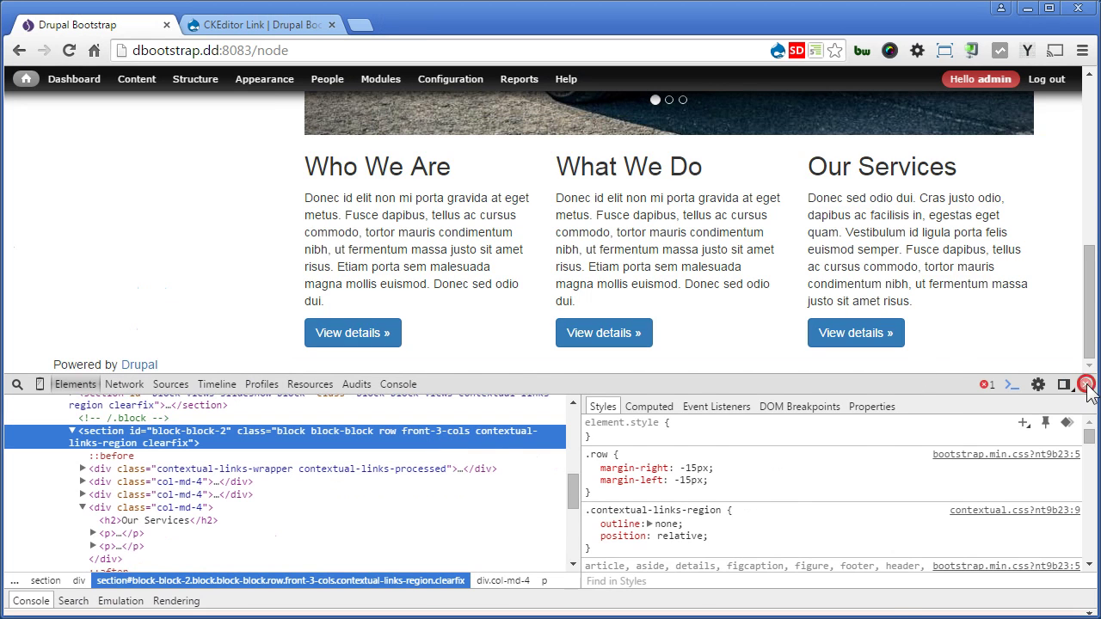
left_click(1085, 384)
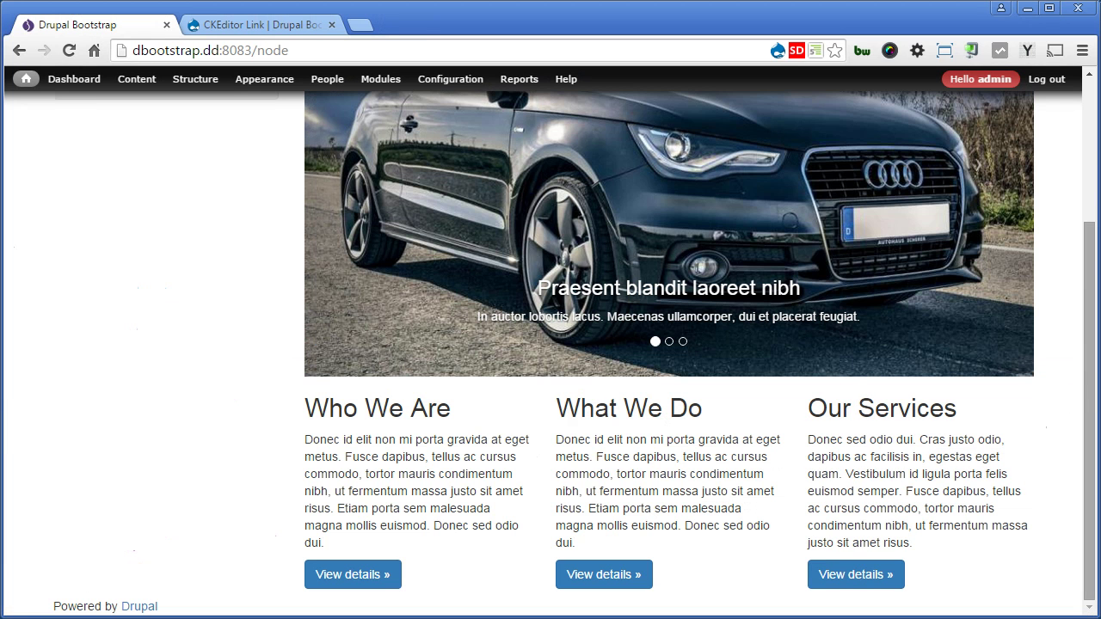
Step: Narrow the browser to about 520 px wide and scroll to the stacked Who We Are, What We Do, Our Services columns
left_click_drag(1096, 393, 446, 397)
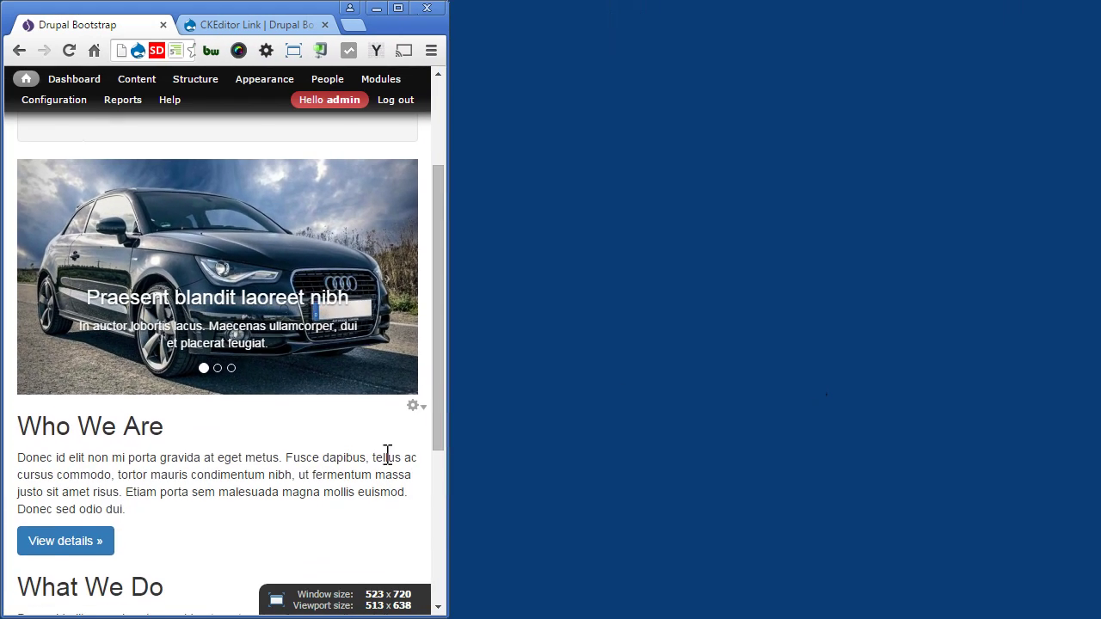
scroll(391, 462, "down", 2)
scroll(392, 462, "down", 2)
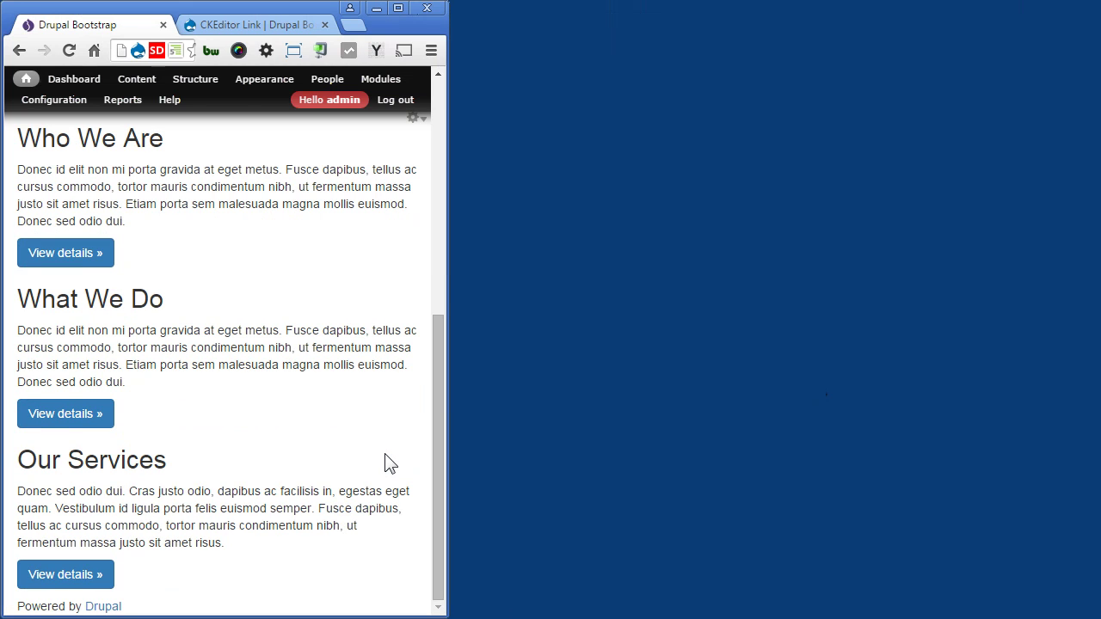